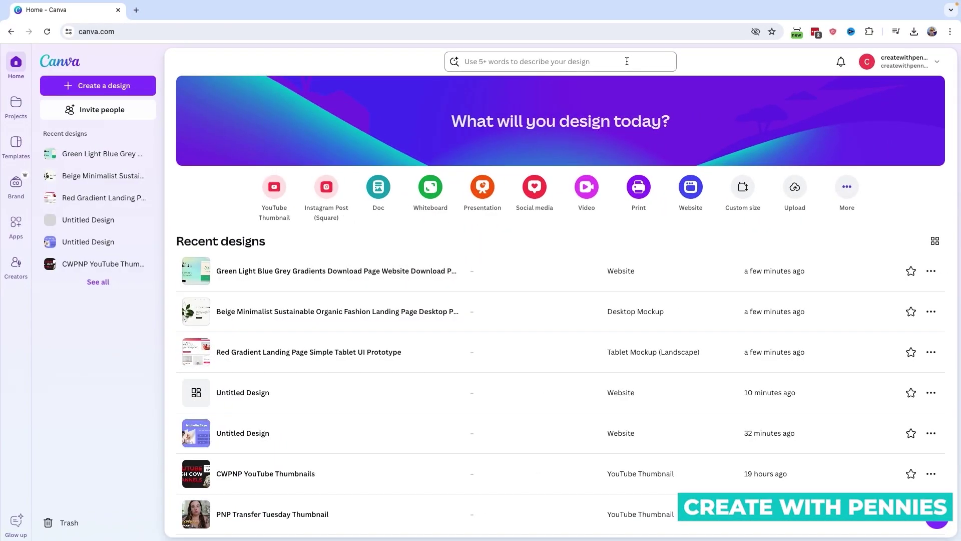
# Search designs for 'landing page' and open the Landing Page Website templates gallery
pyautogui.click(627, 61)
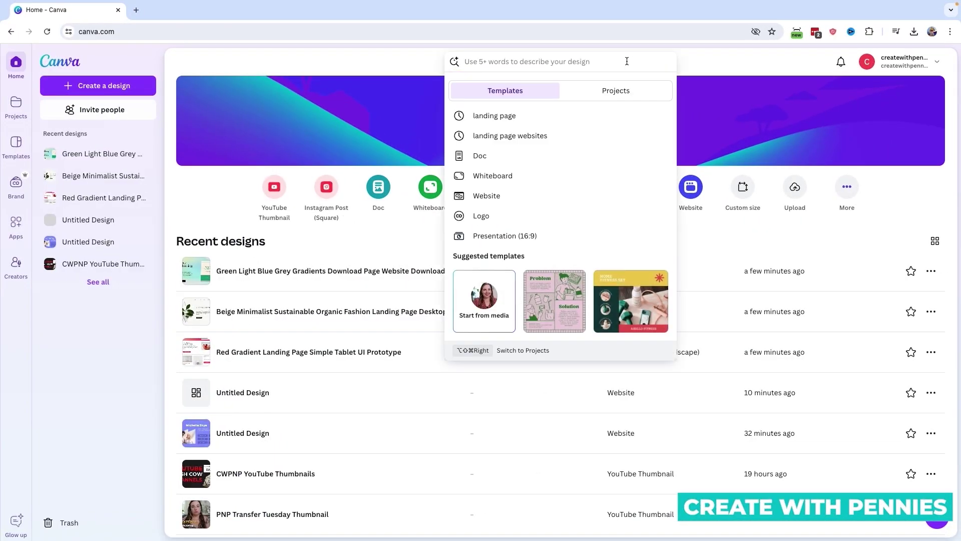
pyautogui.press('Escape')
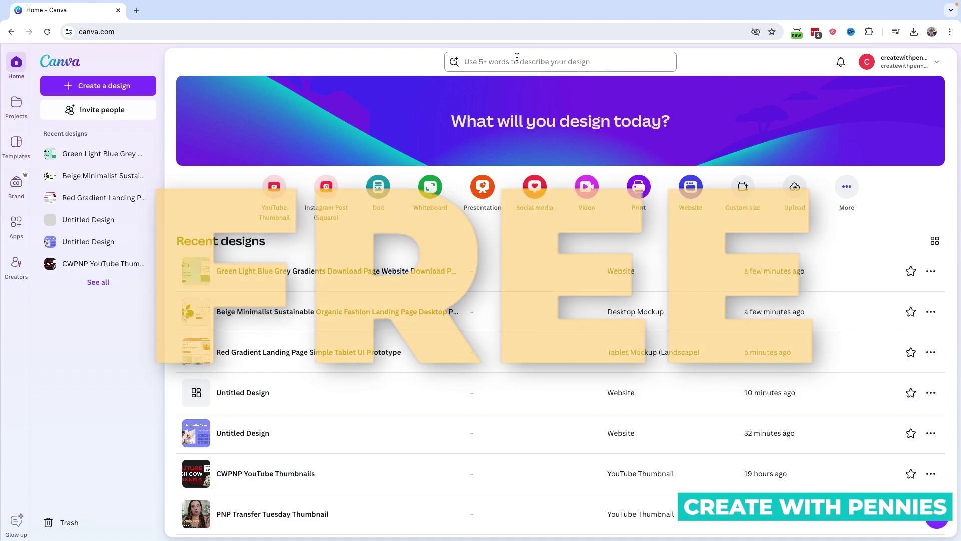
pyautogui.click(518, 60)
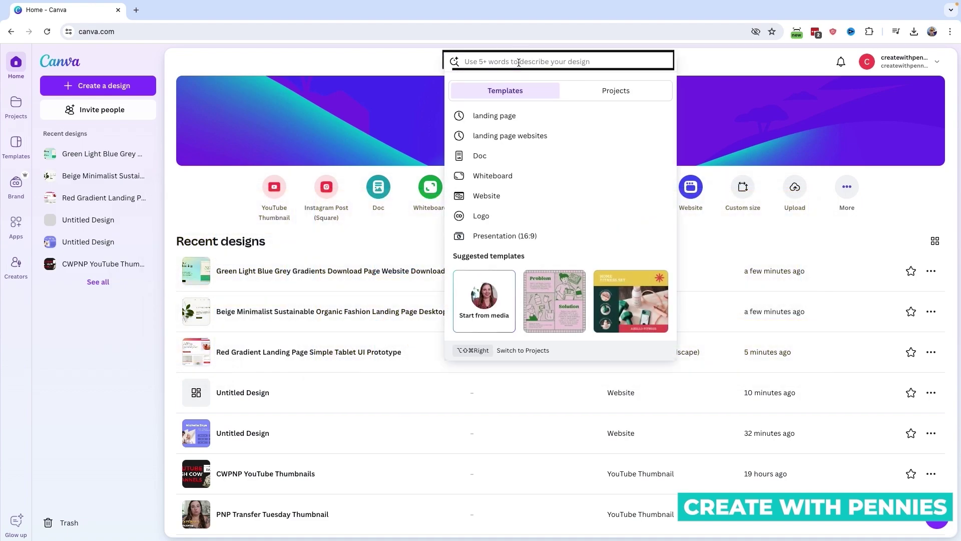
pyautogui.write('landing pa')
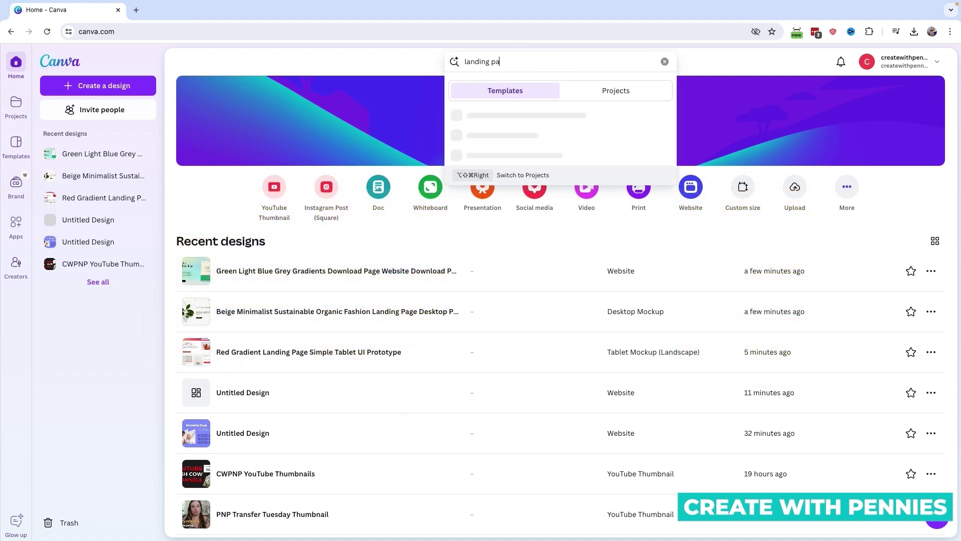
pyautogui.write('ge')
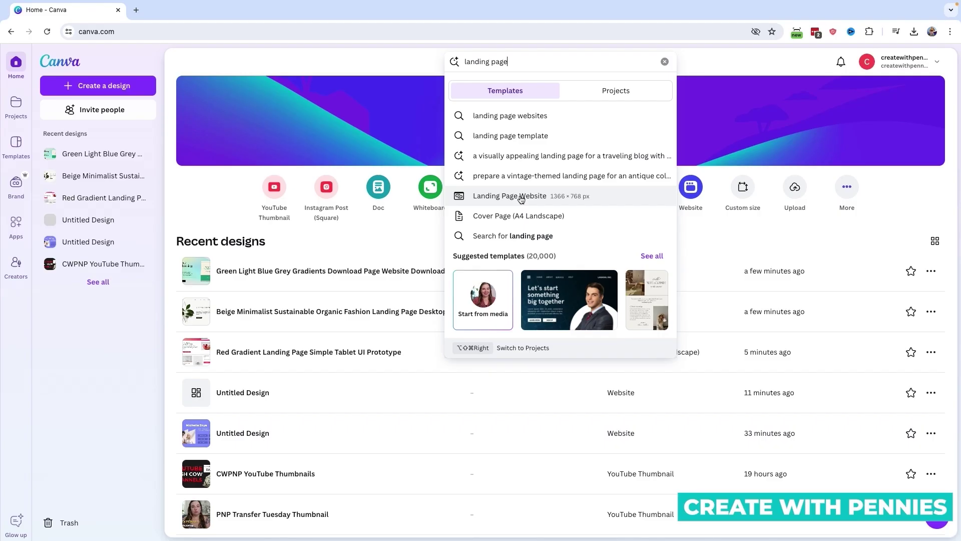
pyautogui.click(521, 198)
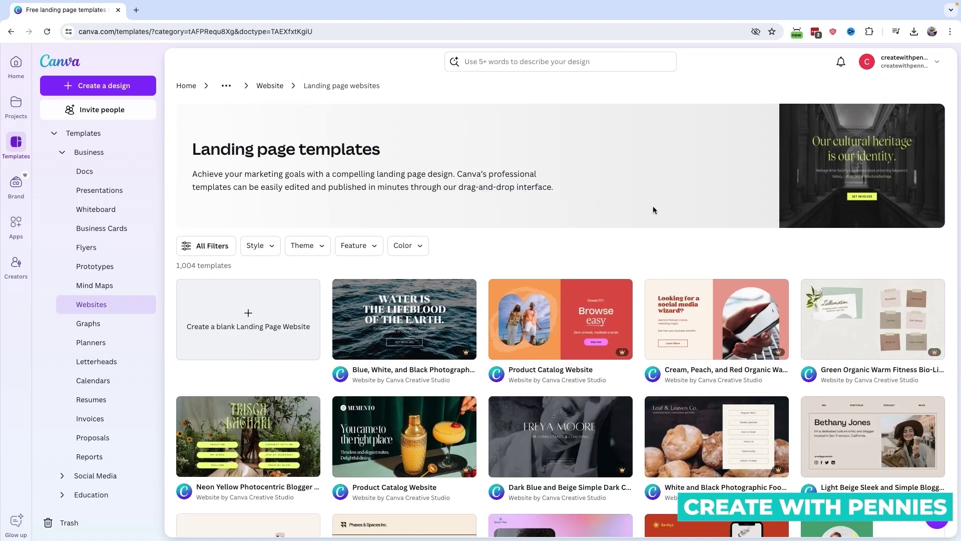
pyautogui.scroll(-2, 656, 209)
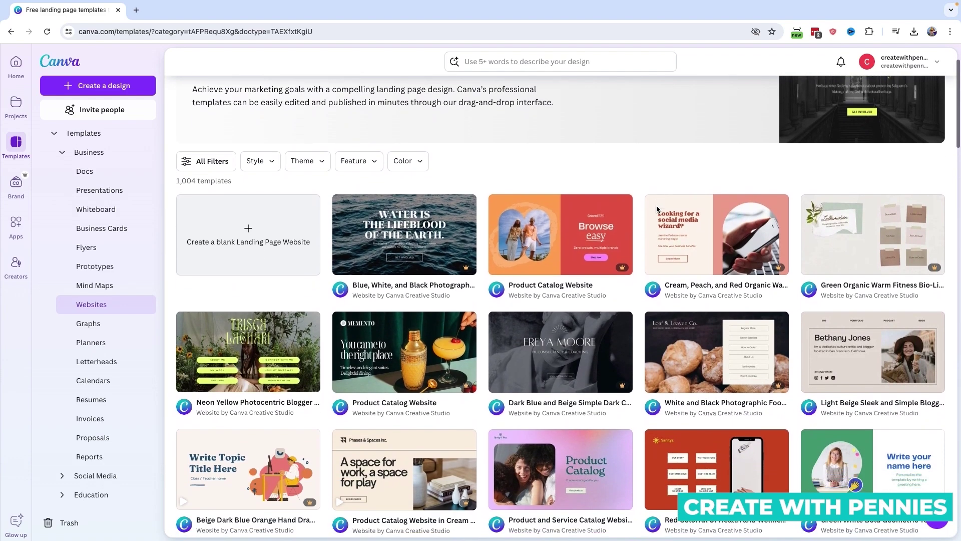
pyautogui.scroll(-2, 731, 235)
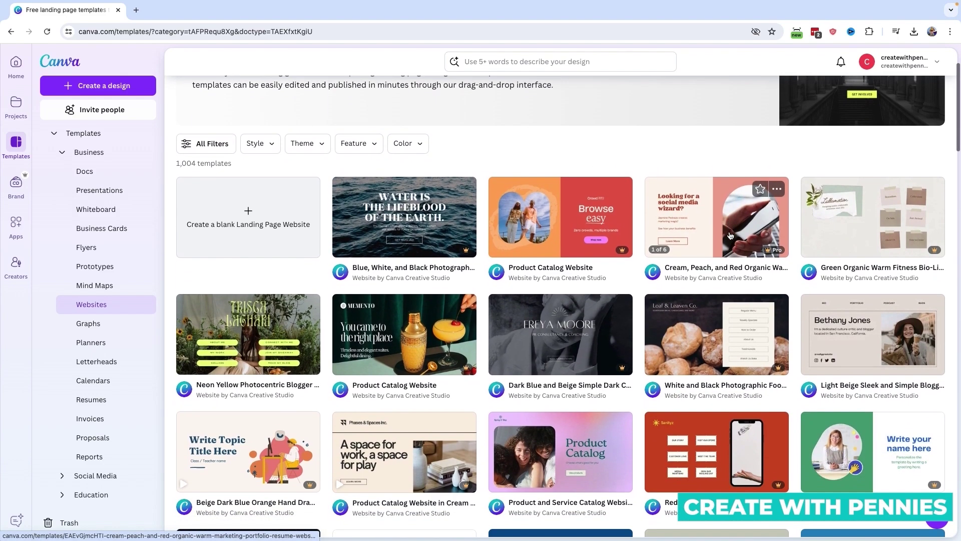
pyautogui.scroll(-2, 730, 235)
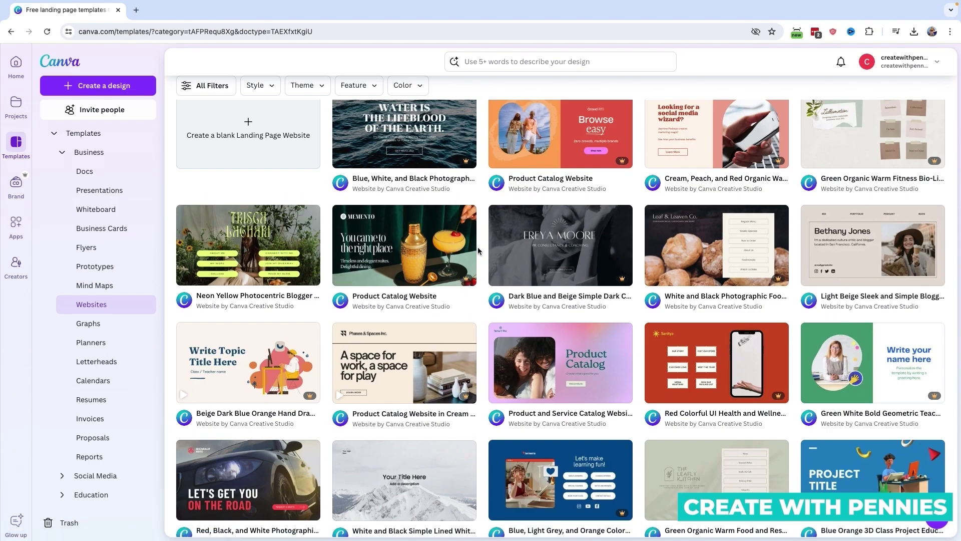
pyautogui.moveTo(461, 279)
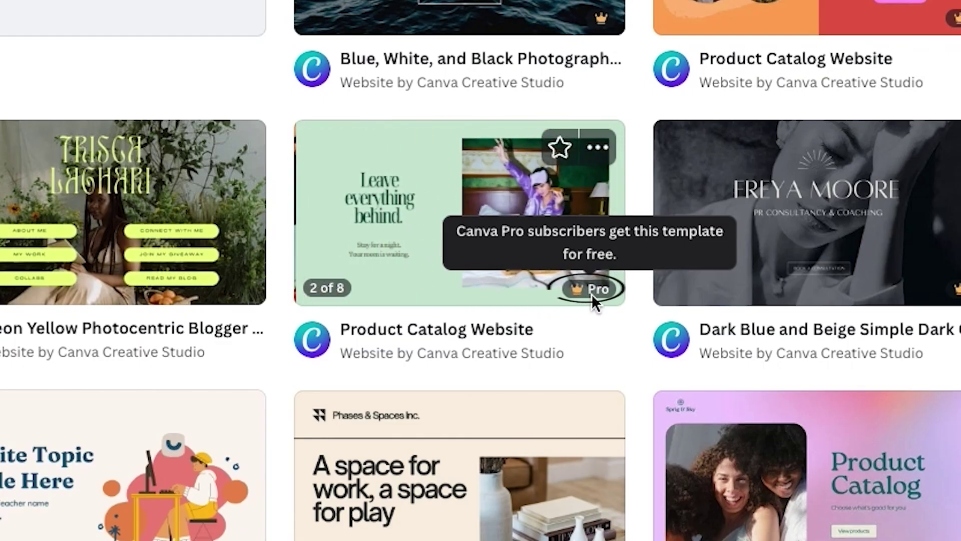
pyautogui.moveTo(952, 294)
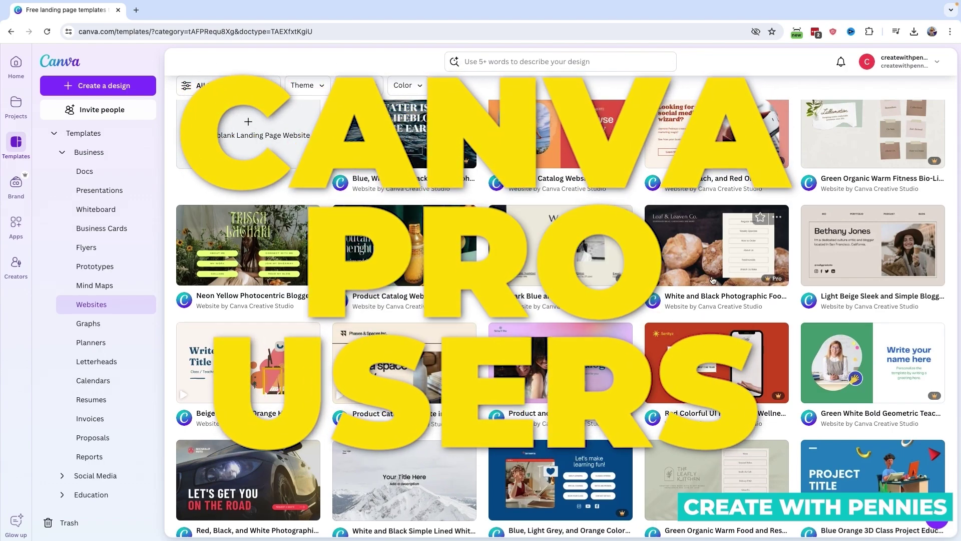
pyautogui.moveTo(775, 279)
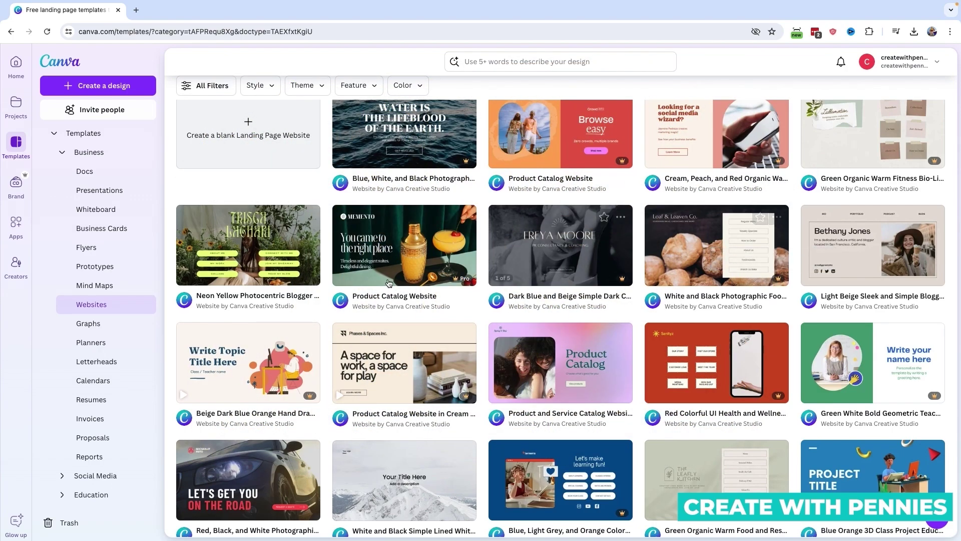
pyautogui.scroll(-1, 287, 264)
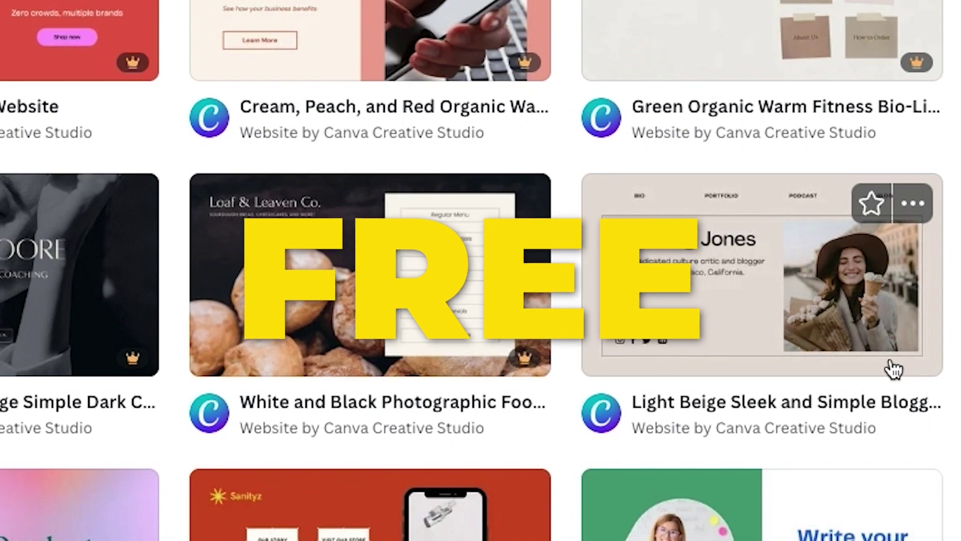
pyautogui.scroll(-3, 895, 367)
pyautogui.scroll(3, 890, 367)
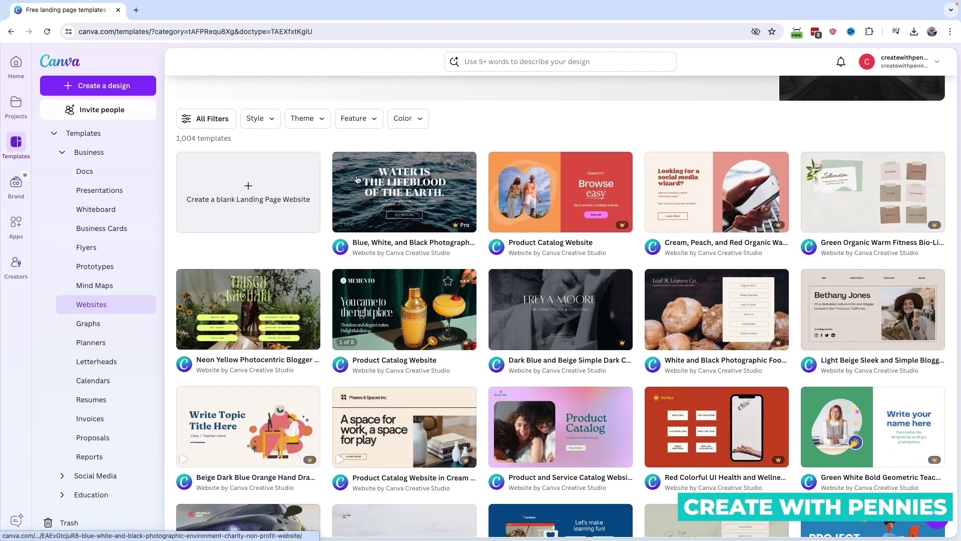
pyautogui.scroll(-5, 647, 379)
pyautogui.moveTo(647, 379)
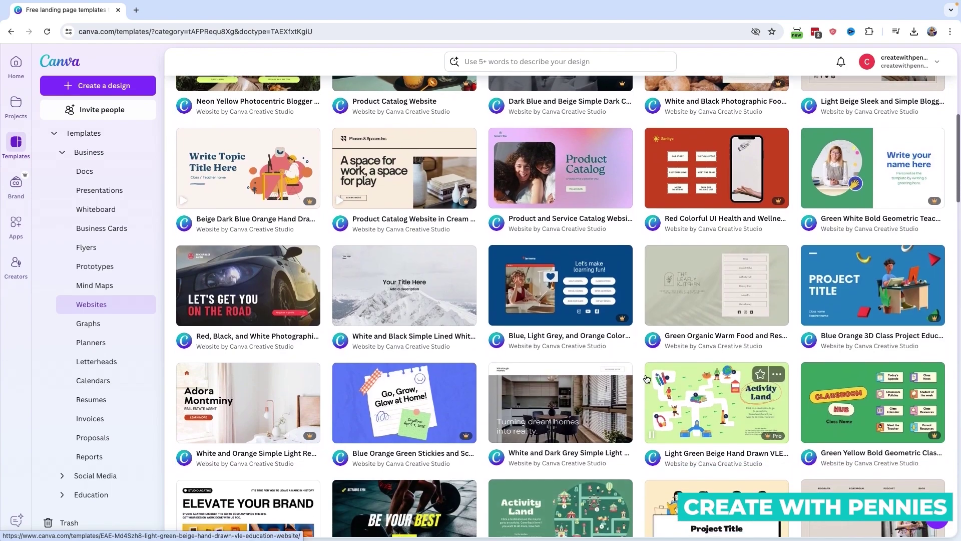
pyautogui.scroll(2, 648, 355)
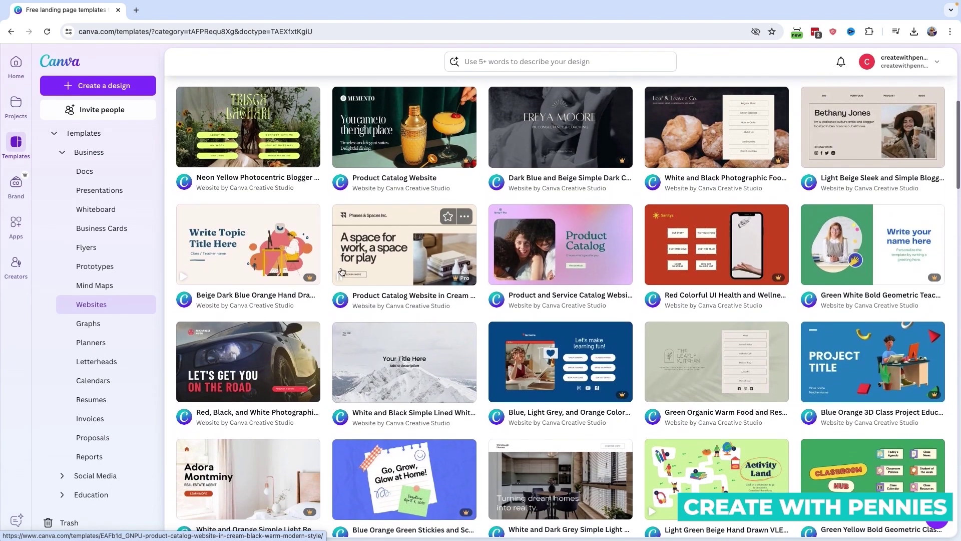
pyautogui.scroll(-2, 543, 398)
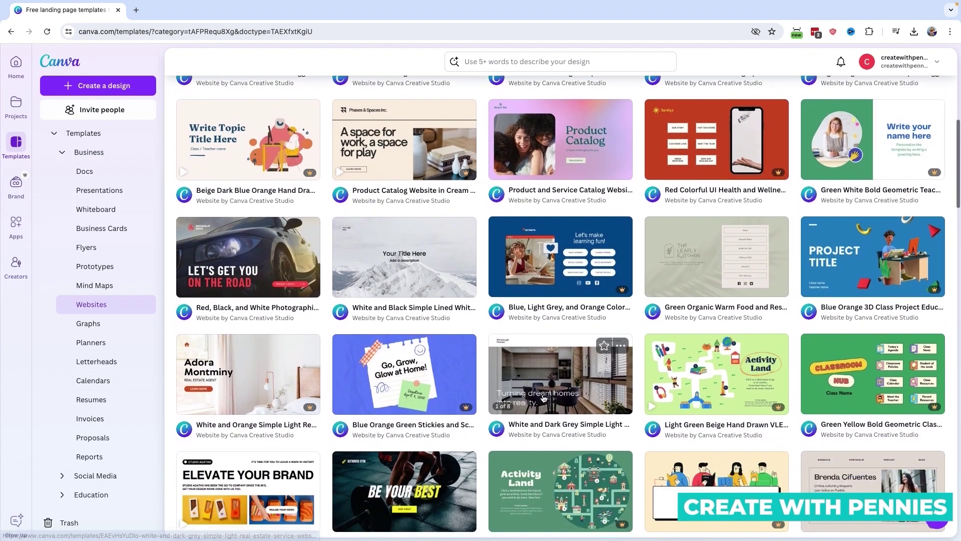
pyautogui.moveTo(408, 274)
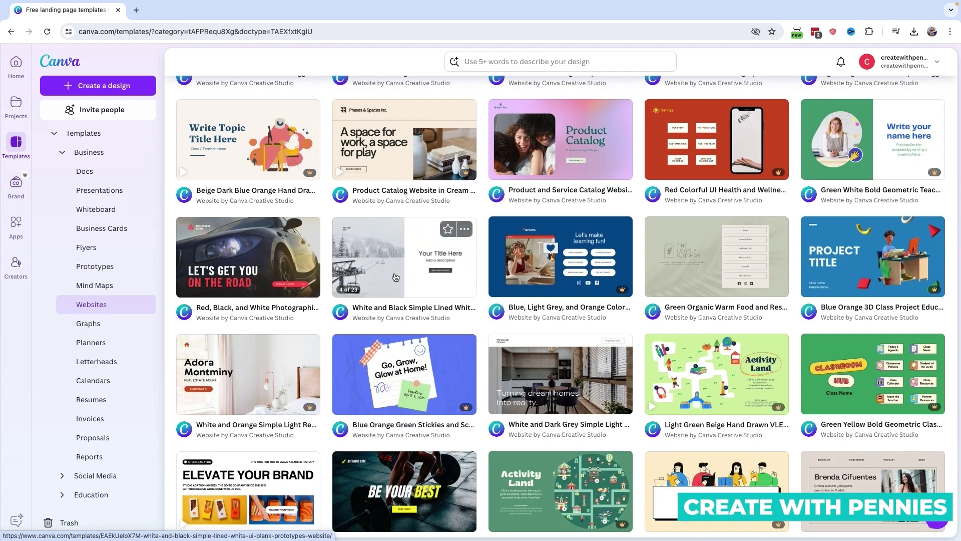
pyautogui.moveTo(401, 366)
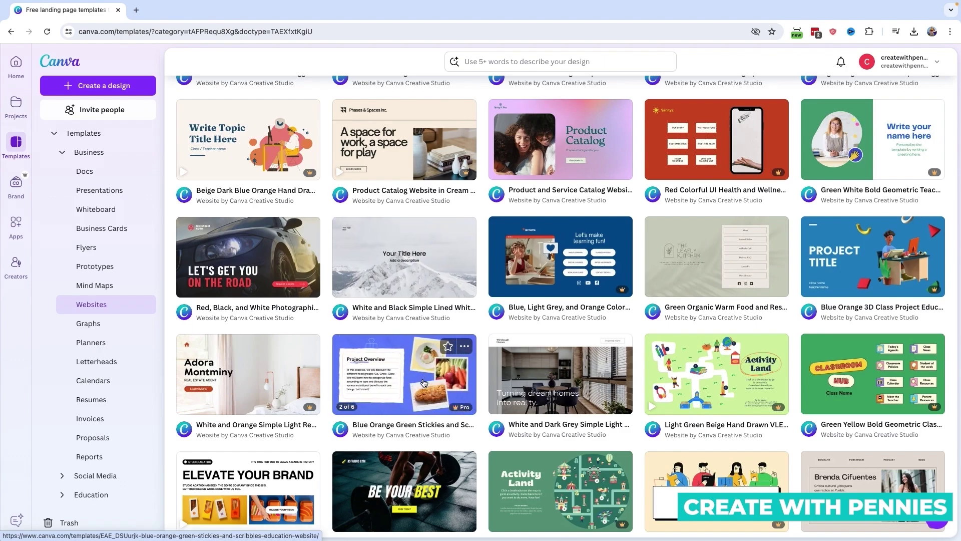
pyautogui.moveTo(686, 270)
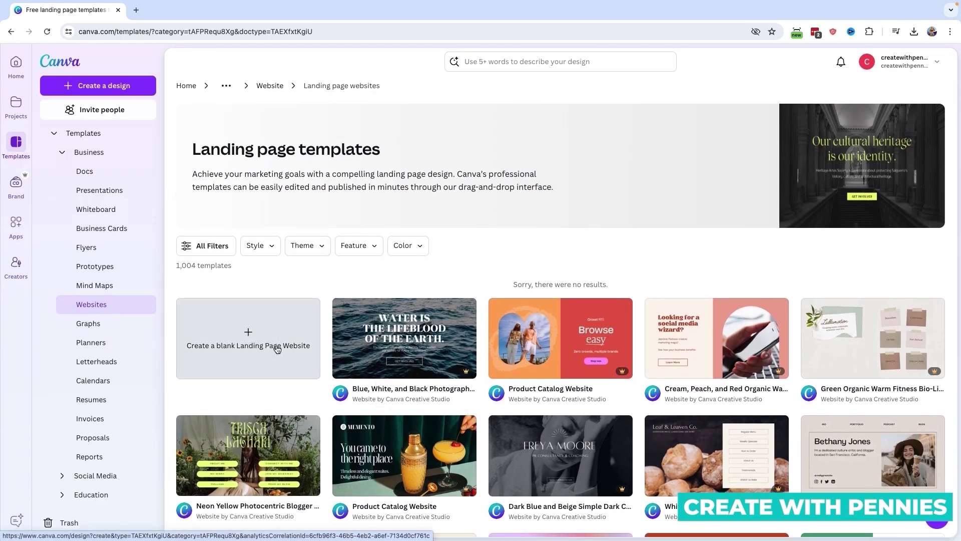
# Switch the Theme filter from Website to Business and browse the filtered templates
pyautogui.click(319, 248)
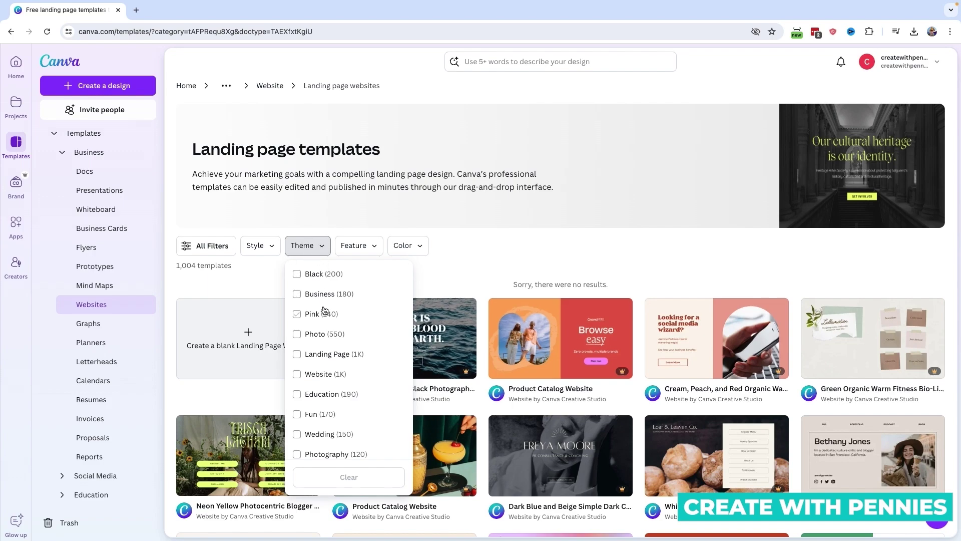
pyautogui.scroll(-1, 346, 447)
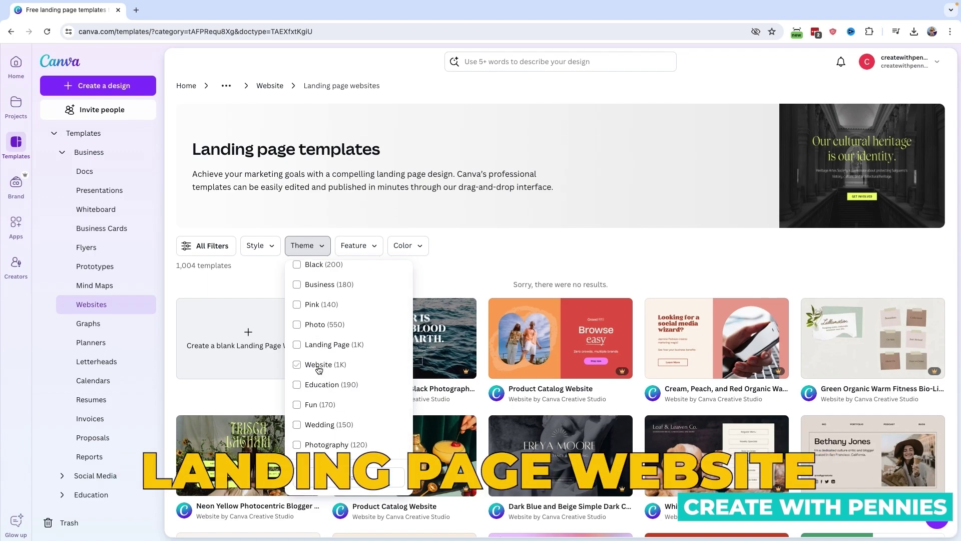
pyautogui.click(318, 369)
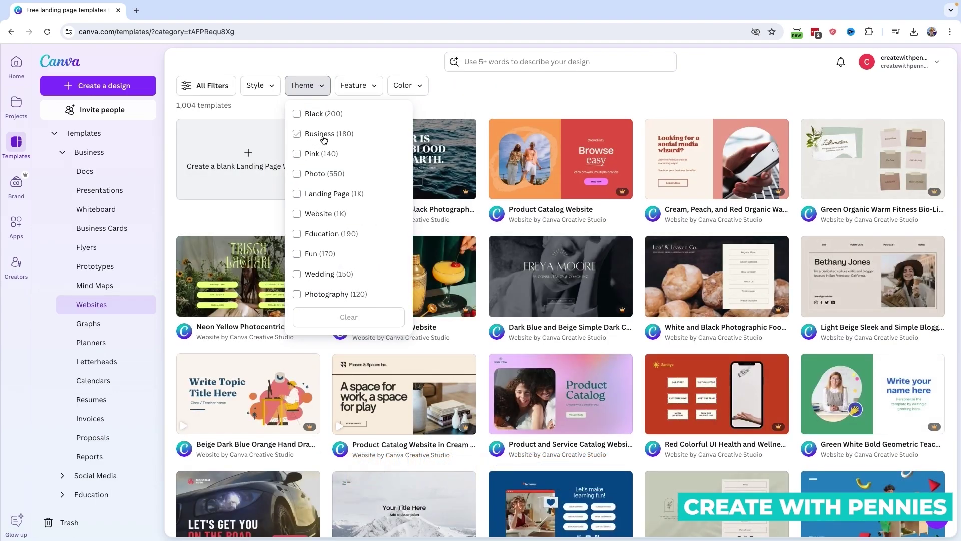
pyautogui.click(315, 134)
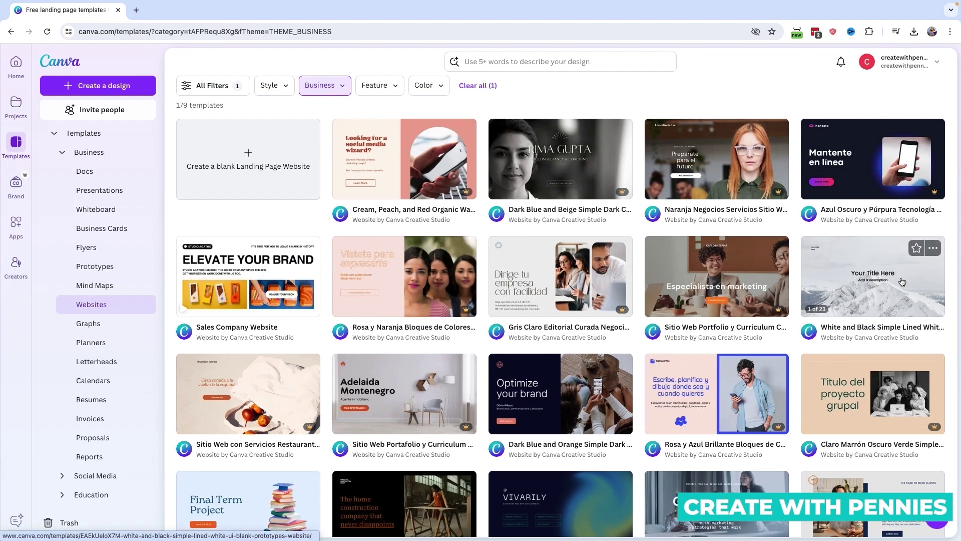
pyautogui.scroll(-3, 863, 311)
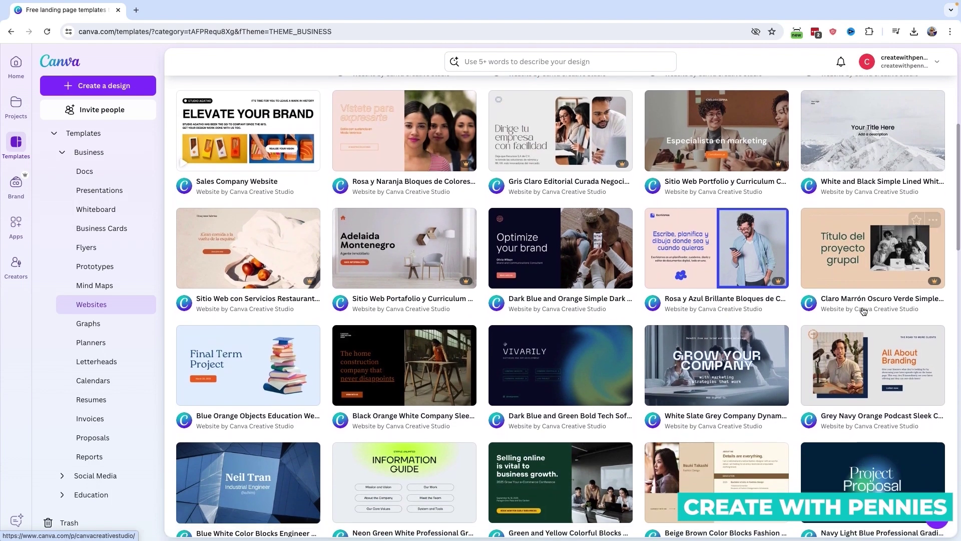
# Customize the Dark Blue and Orange consultancy template and show website templates in the Design panel
pyautogui.click(563, 245)
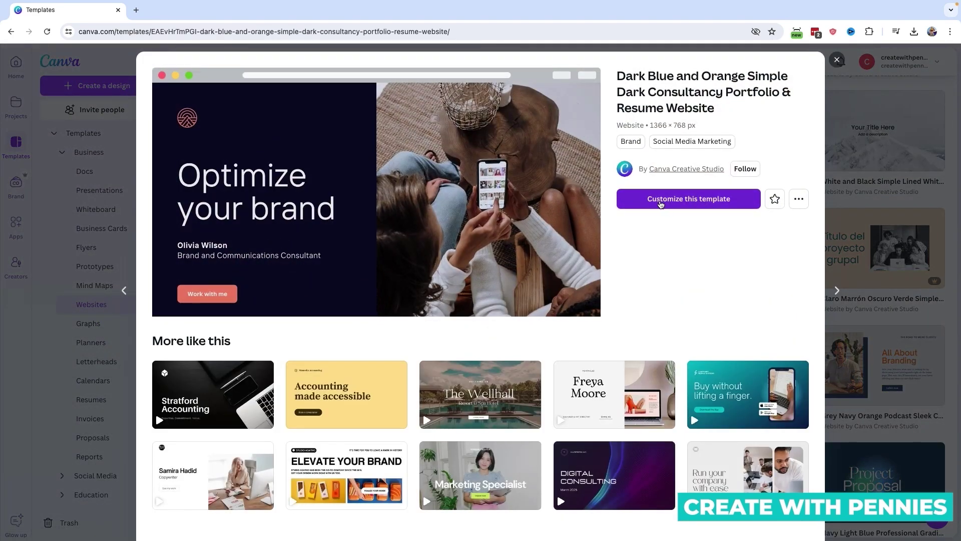
pyautogui.click(710, 208)
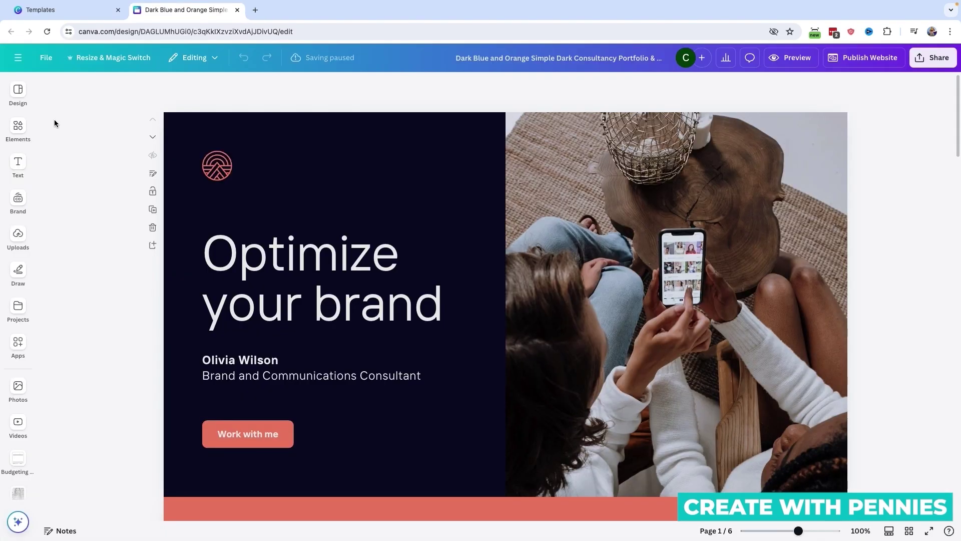
pyautogui.click(17, 94)
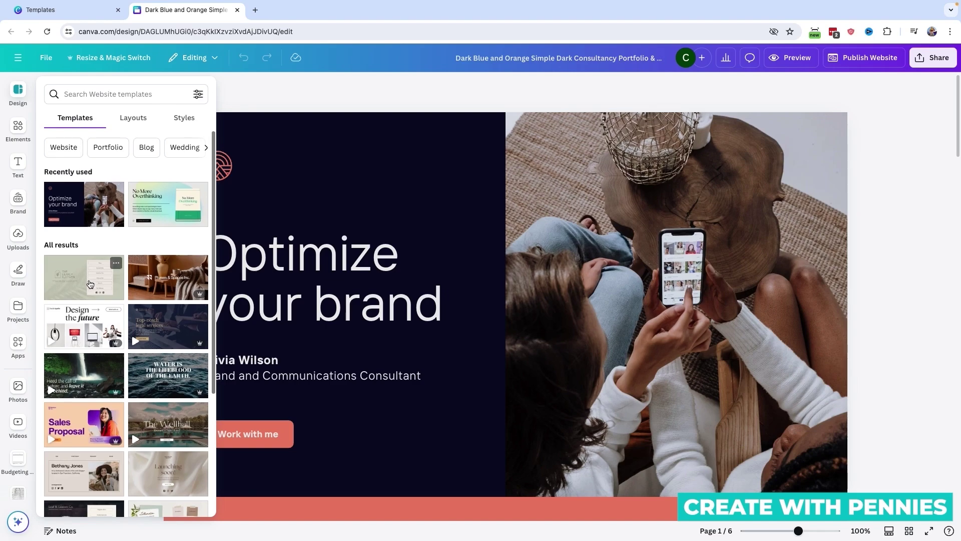
# Try the beige blogger bio website template on the page
pyautogui.scroll(-5, 87, 225)
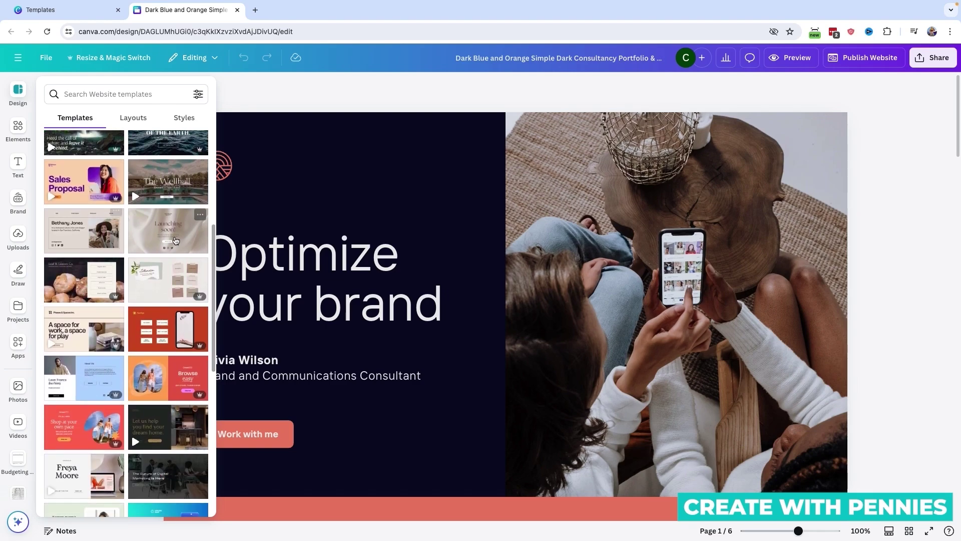
pyautogui.click(416, 238)
pyautogui.click(17, 87)
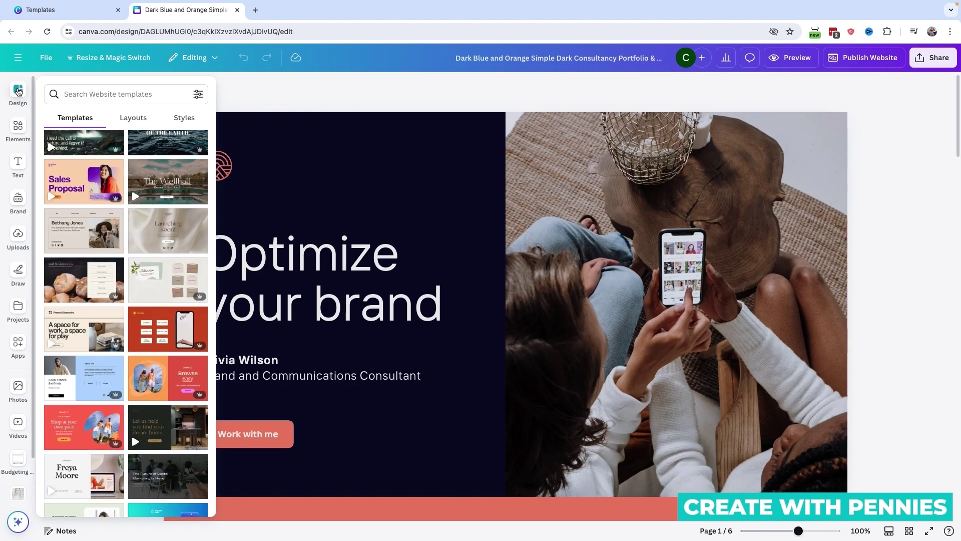
pyautogui.click(87, 237)
pyautogui.click(484, 384)
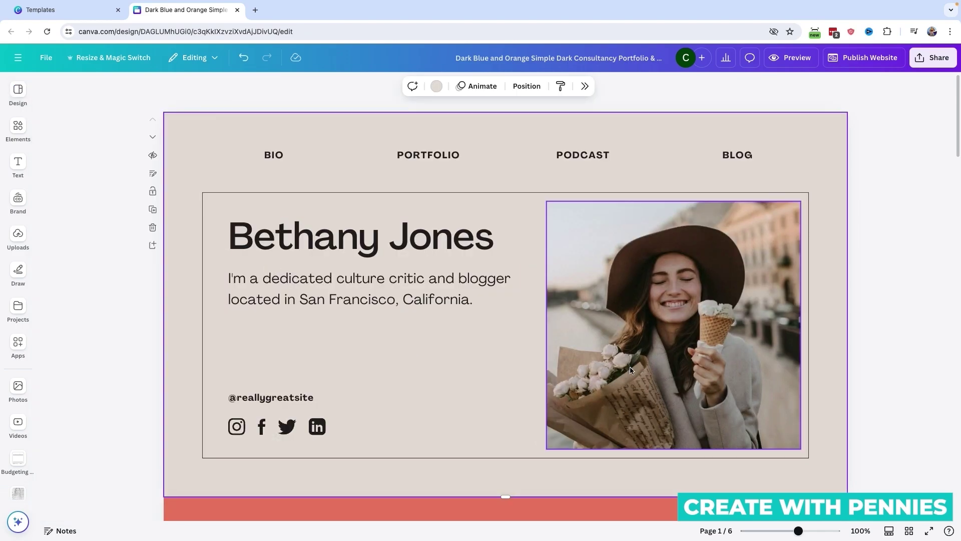
# Apply all six Dark Blue and Orange template pages, replacing the existing pages
pyautogui.scroll(-10, 651, 358)
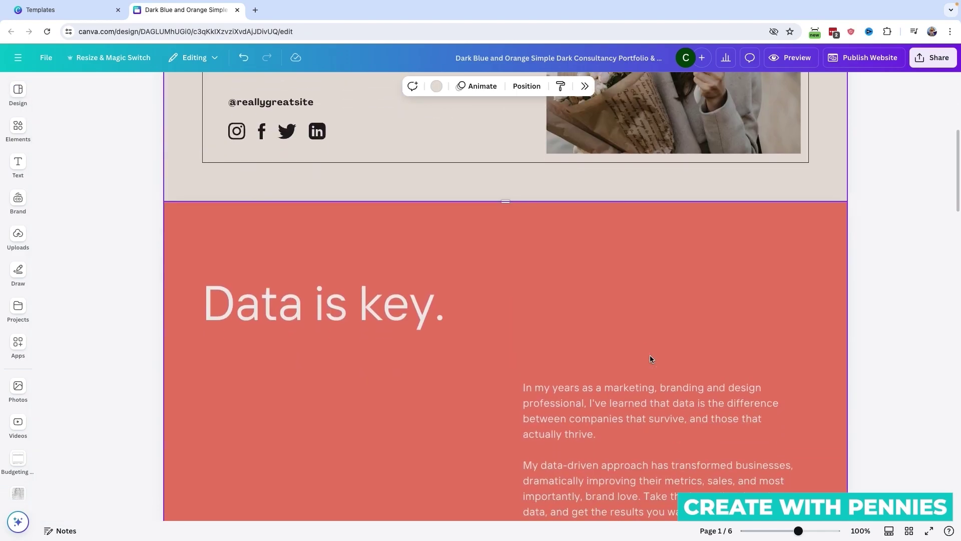
pyautogui.scroll(-20, 650, 358)
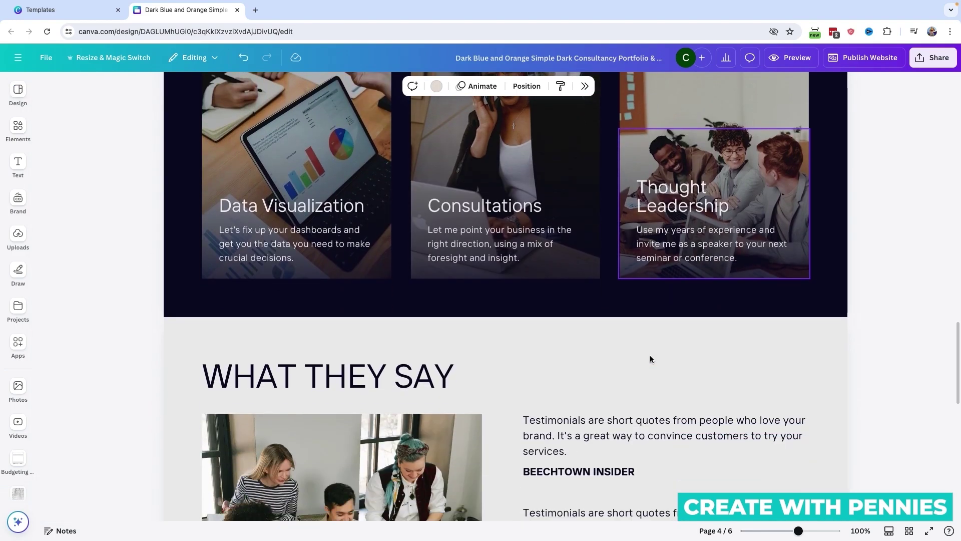
pyautogui.scroll(20, 650, 356)
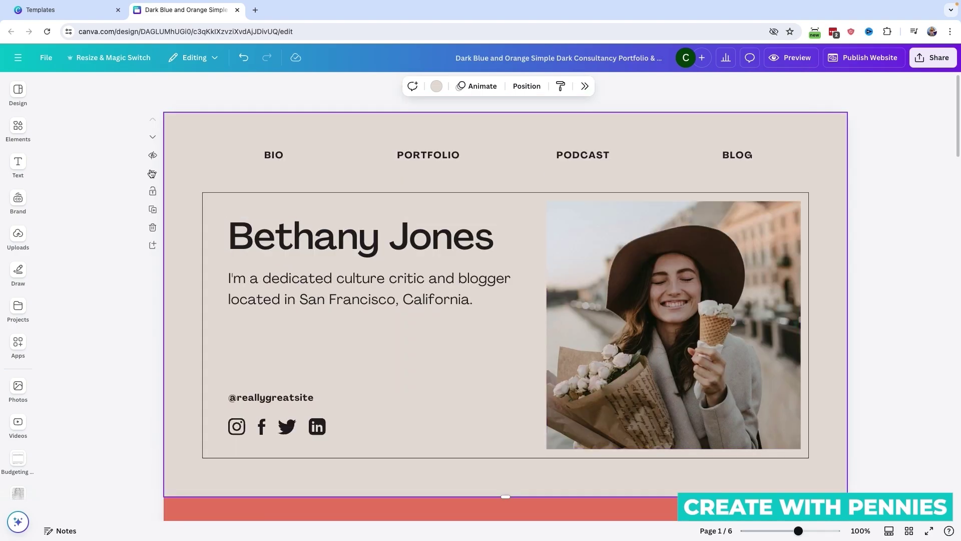
pyautogui.click(18, 90)
pyautogui.click(50, 90)
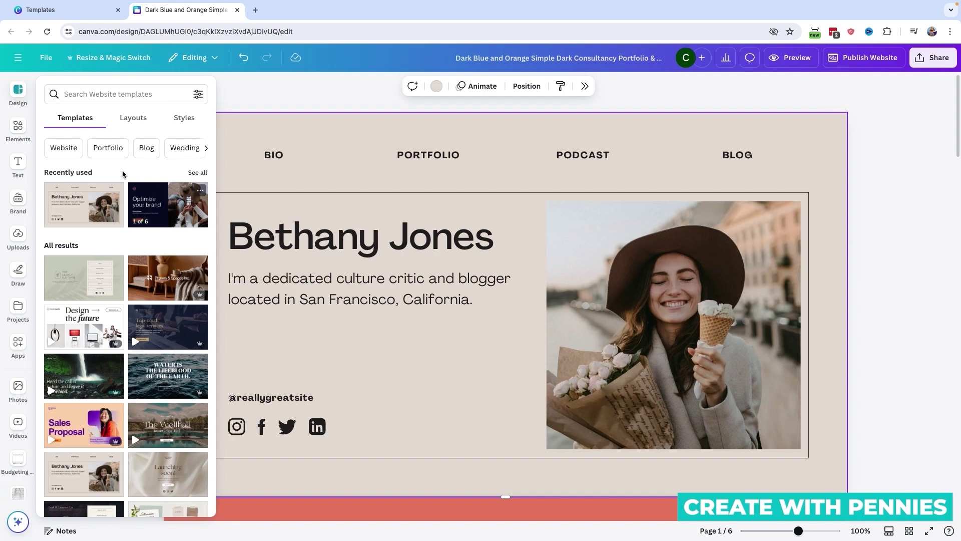
pyautogui.click(153, 202)
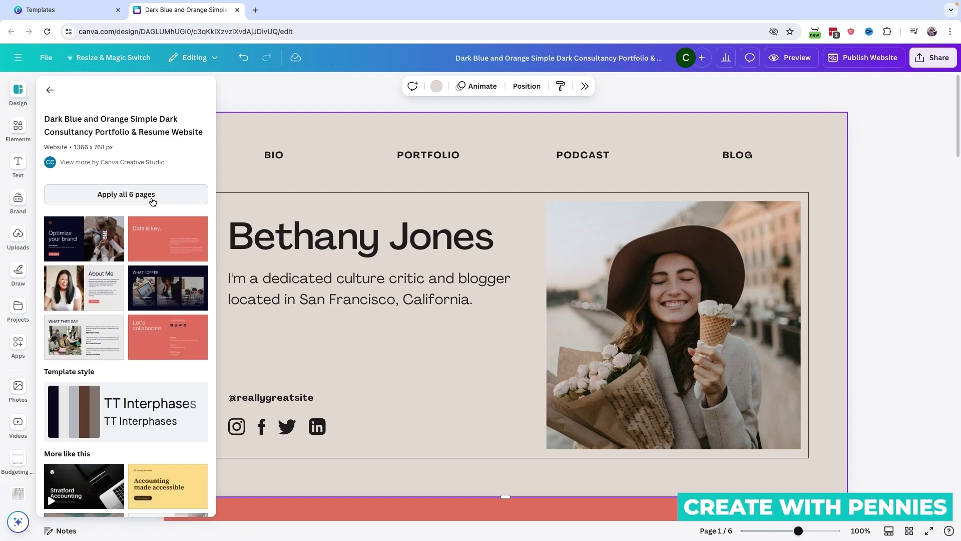
pyautogui.click(123, 196)
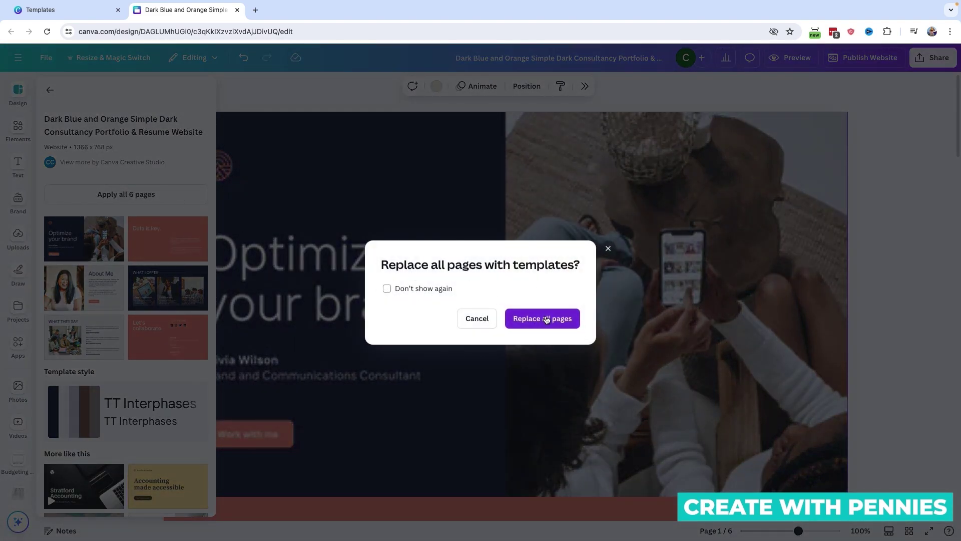
pyautogui.click(547, 319)
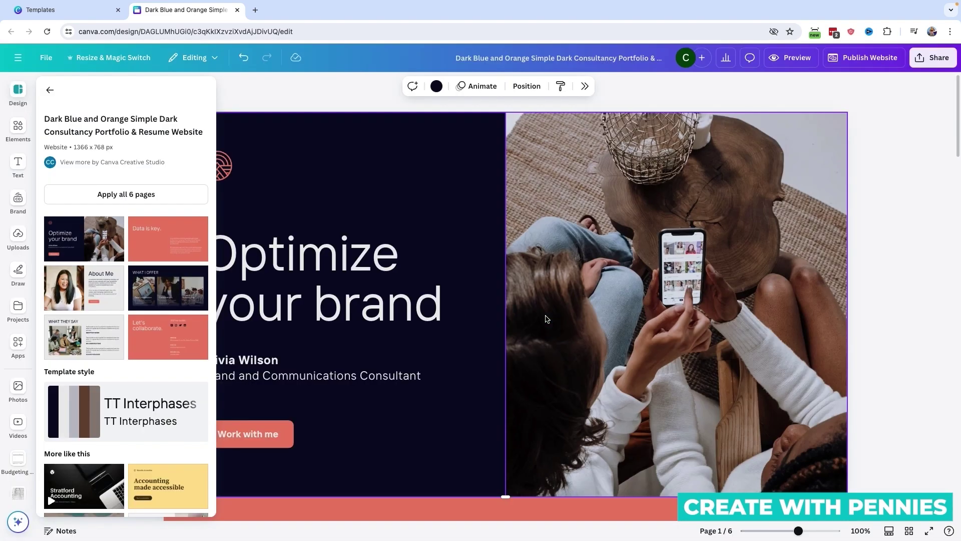
pyautogui.click(879, 293)
# Search the website templates for 'sales landing page'
pyautogui.scroll(-3, 878, 294)
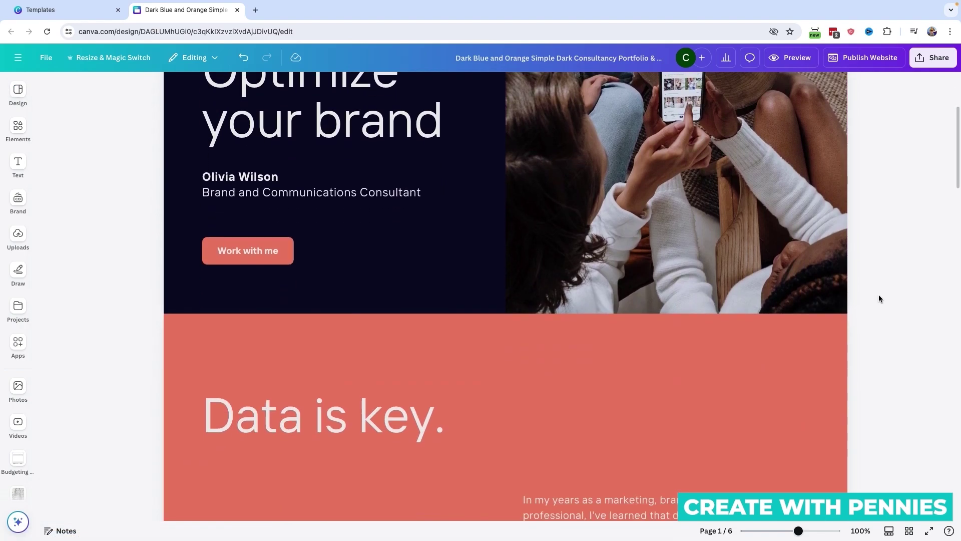
pyautogui.scroll(-15, 879, 299)
pyautogui.scroll(5, 879, 298)
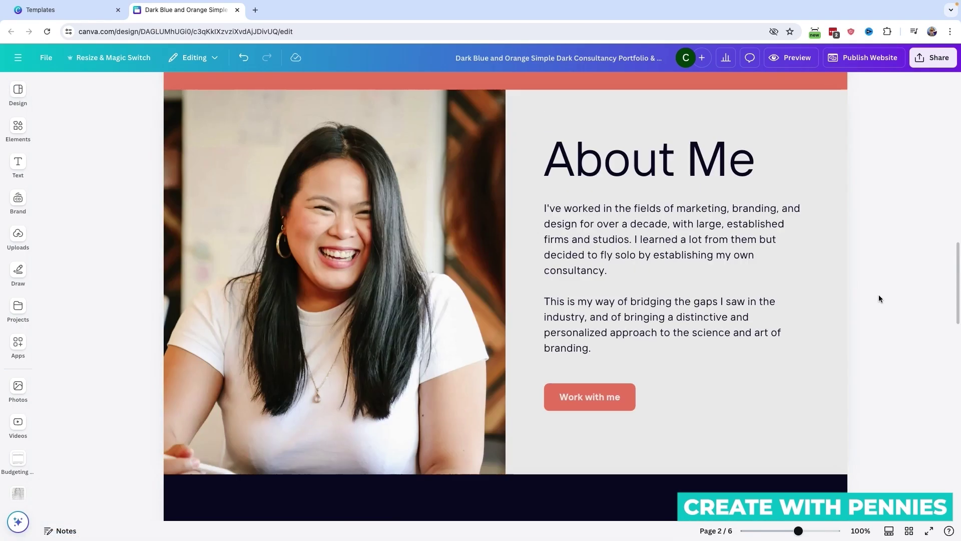
pyautogui.click(18, 93)
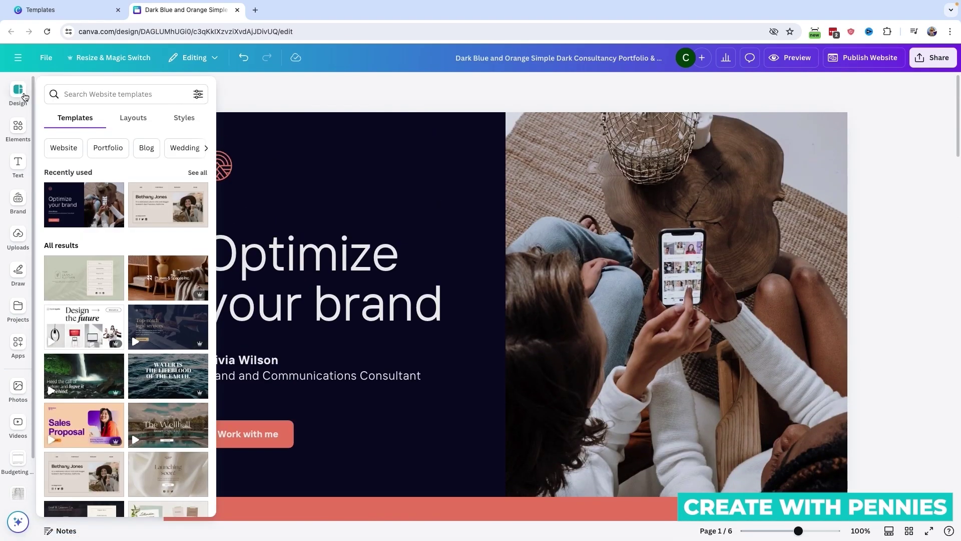
pyautogui.click(102, 95)
pyautogui.write('sales a')
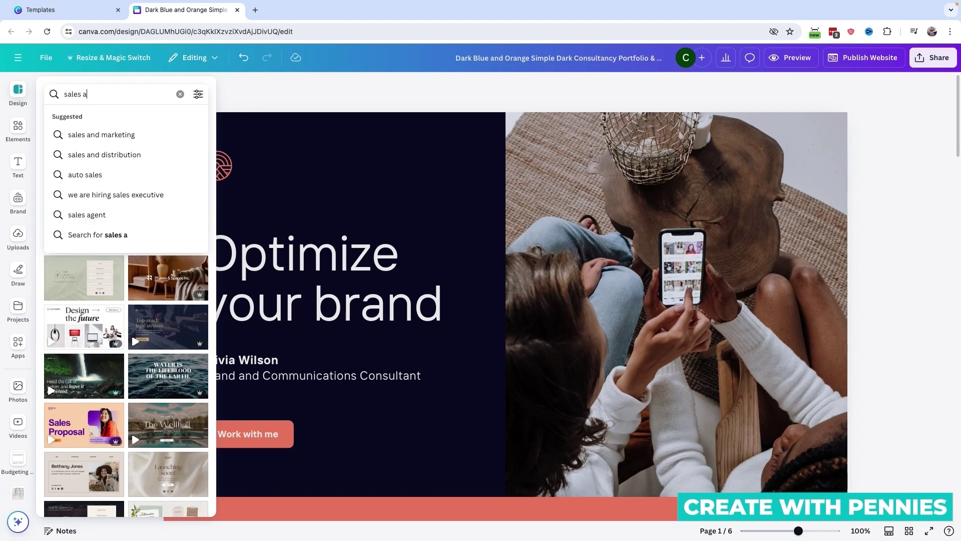
pyautogui.press('BackSpace')
pyautogui.write('landing page')
pyautogui.press('Return')
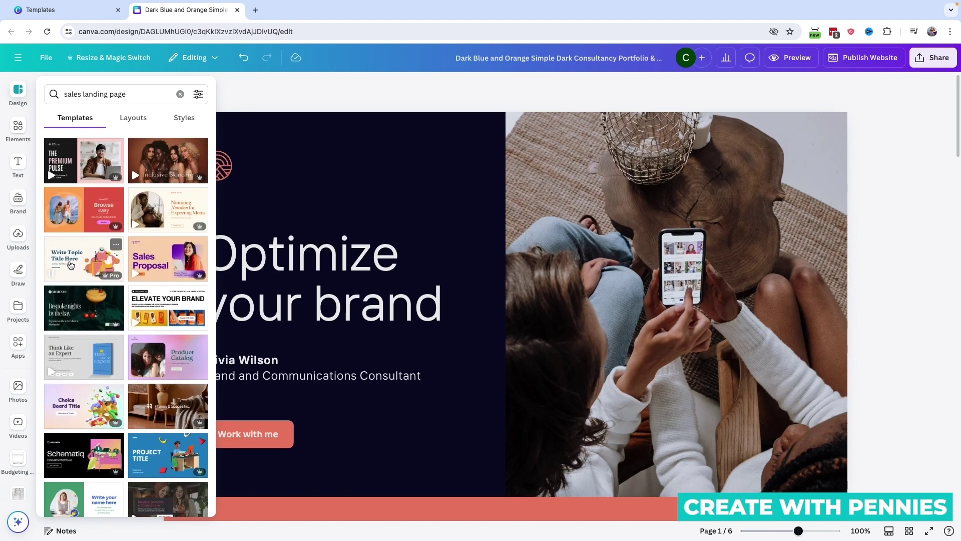
# Replace the current page with the Think Like an Expert download template
pyautogui.scroll(-2, 170, 355)
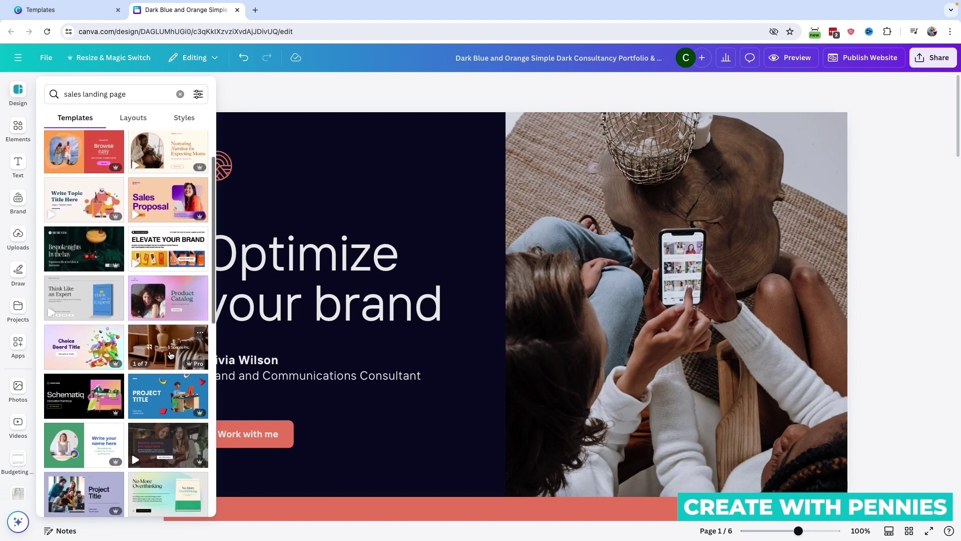
pyautogui.scroll(-2, 87, 250)
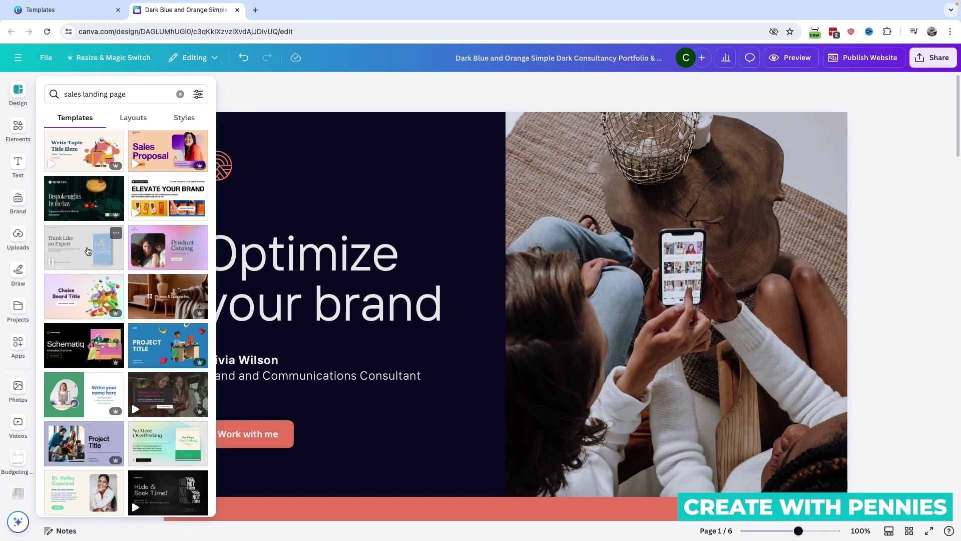
pyautogui.click(88, 250)
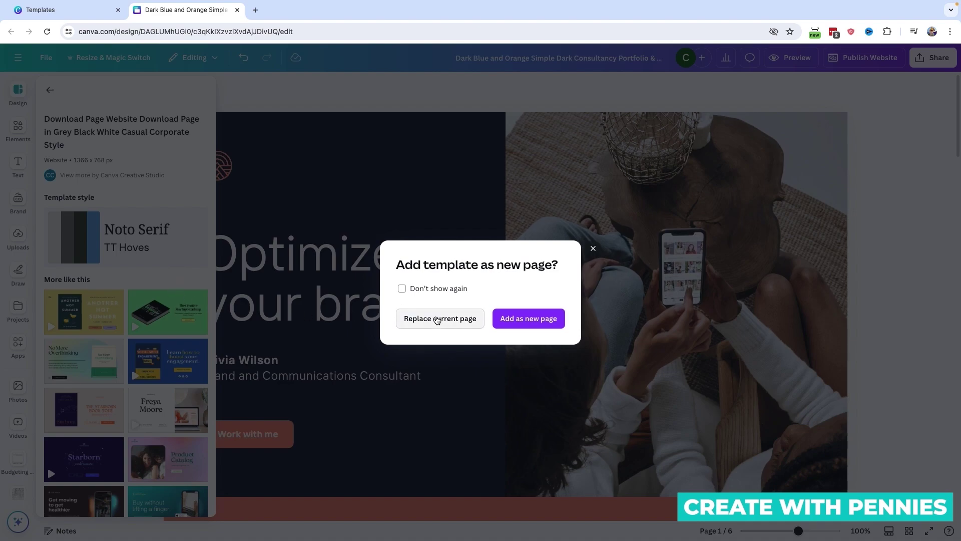
pyautogui.click(437, 320)
# Delete the 'Data is key.' page and the remaining extra pages, keeping only page 1
pyautogui.click(861, 319)
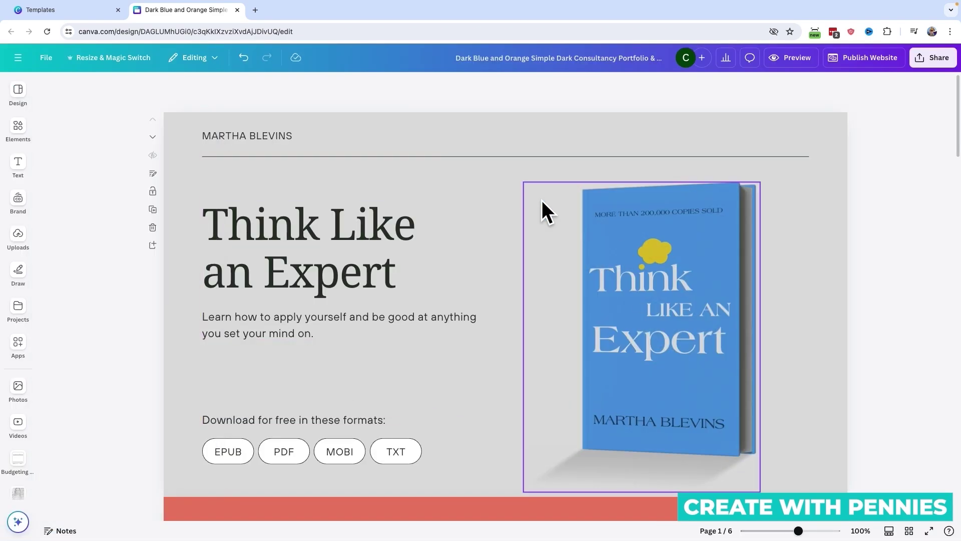
pyautogui.scroll(-10, 516, 376)
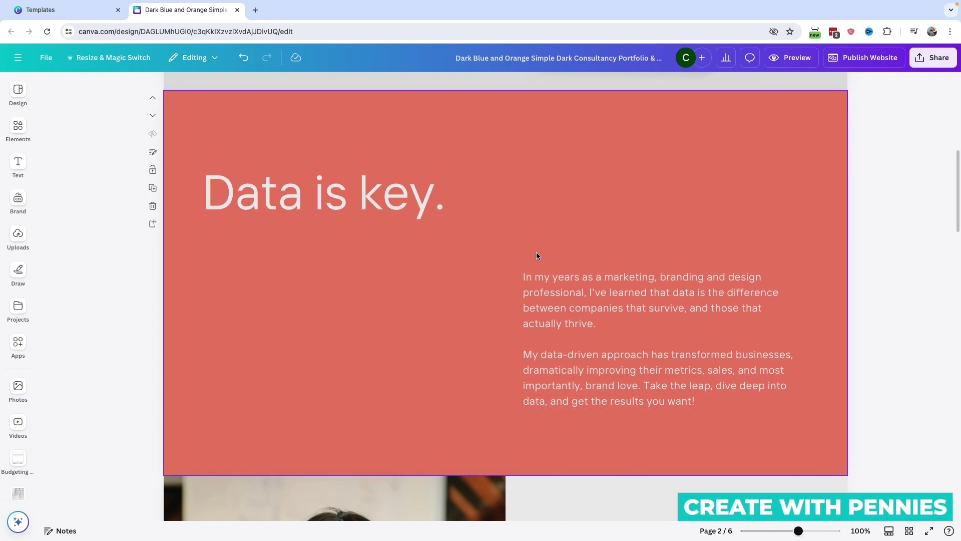
pyautogui.scroll(8, 536, 251)
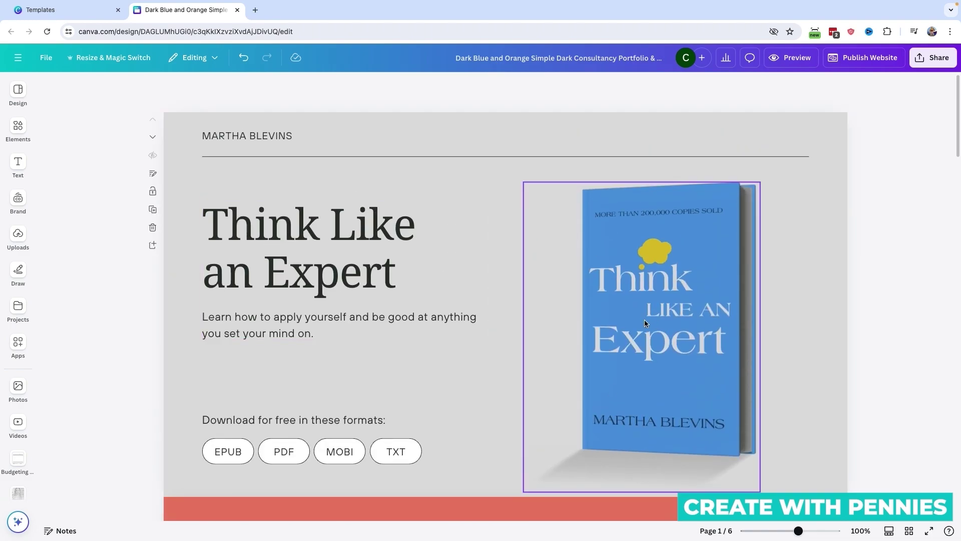
pyautogui.scroll(-7, 645, 322)
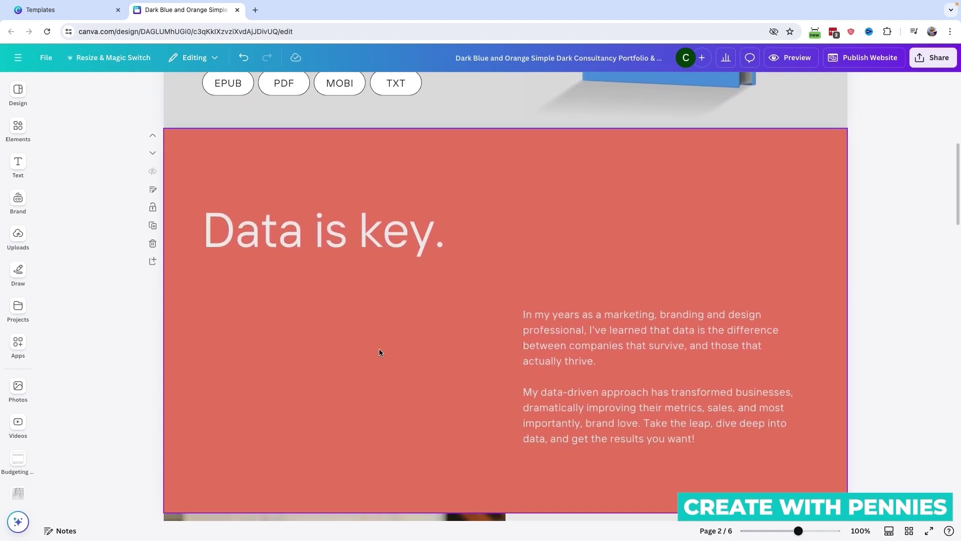
pyautogui.scroll(-1, 370, 348)
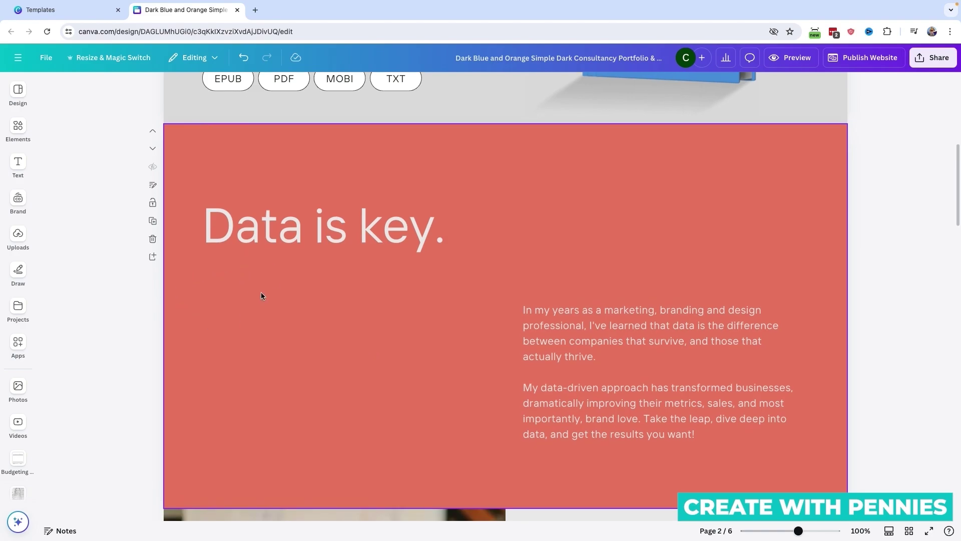
pyautogui.click(249, 321)
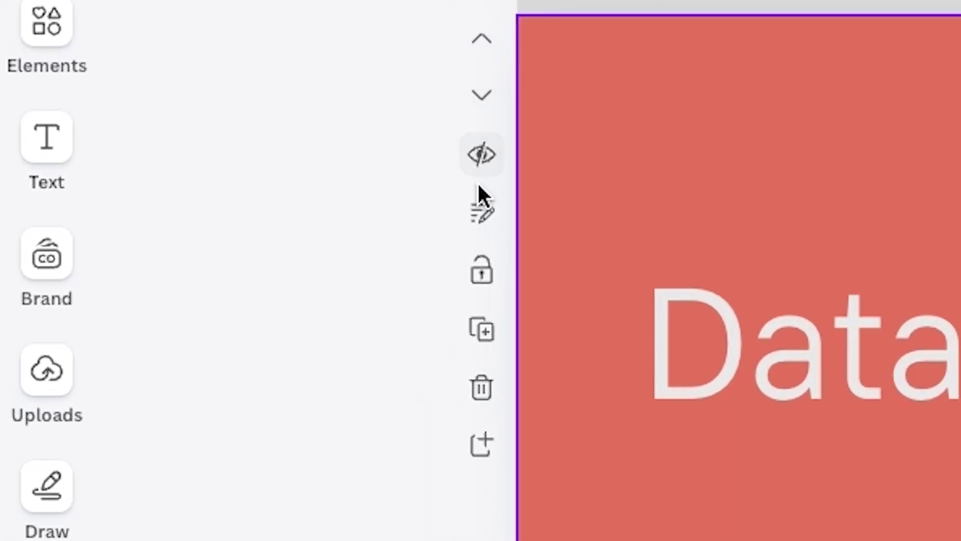
pyautogui.click(482, 391)
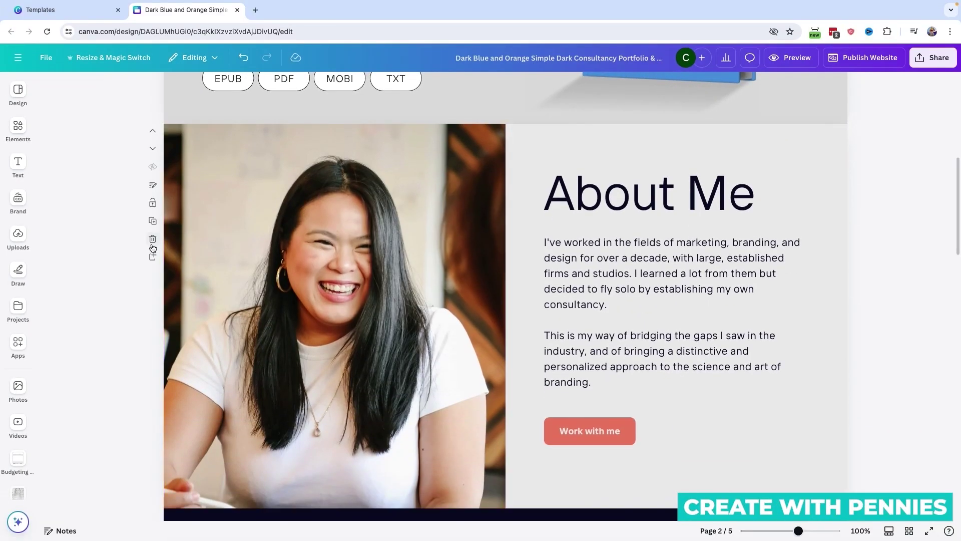
pyautogui.click(152, 239)
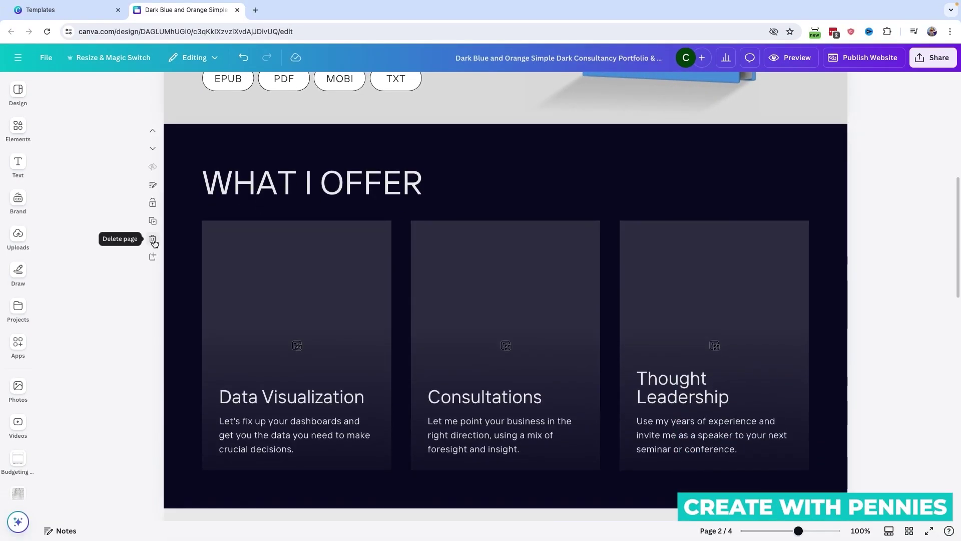
pyautogui.click(153, 239)
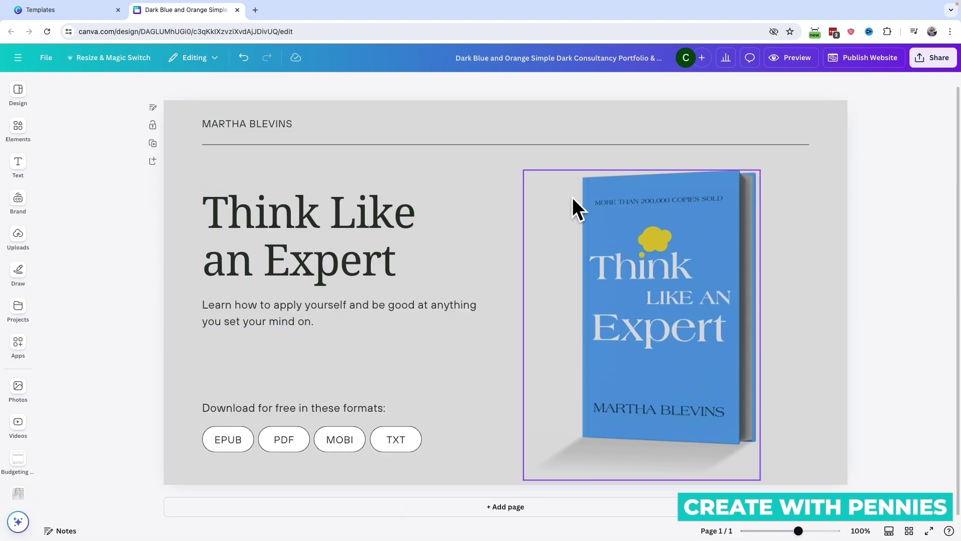
# Replace the headline text with 'Digital Product Starter Kit'
pyautogui.doubleClick(402, 262)
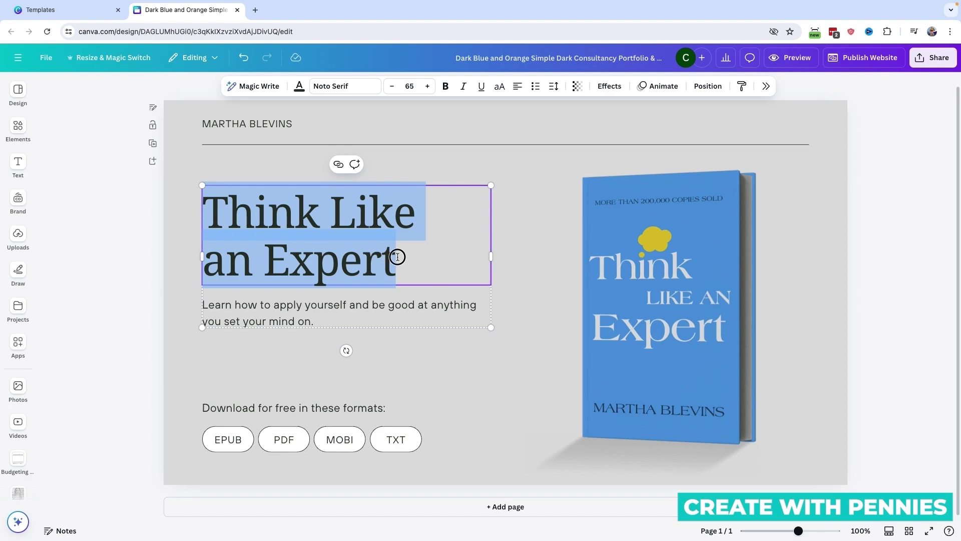
pyautogui.doubleClick(398, 257)
pyautogui.moveTo(414, 262); pyautogui.dragTo(208, 206)
pyautogui.press('BackSpace')
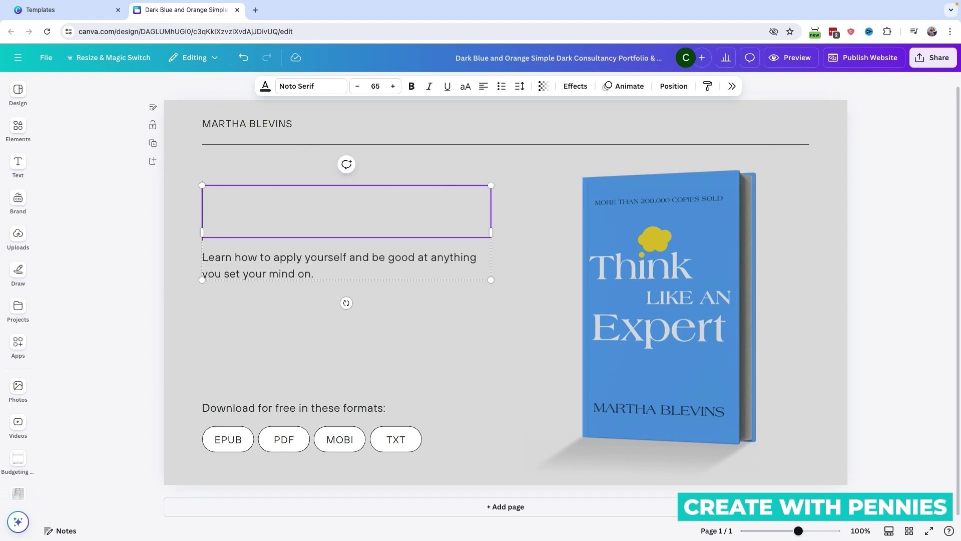
pyautogui.write('Digital Pro')
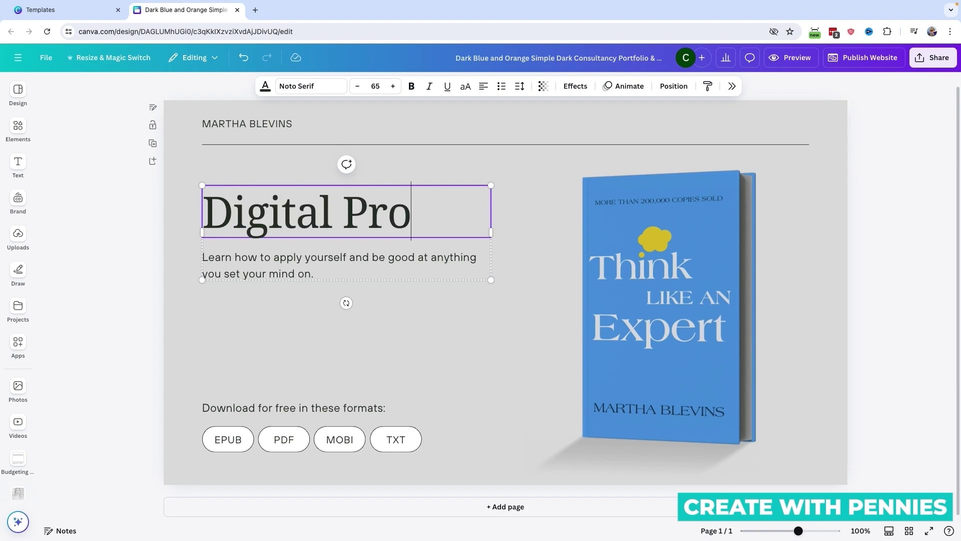
pyautogui.write('duct')
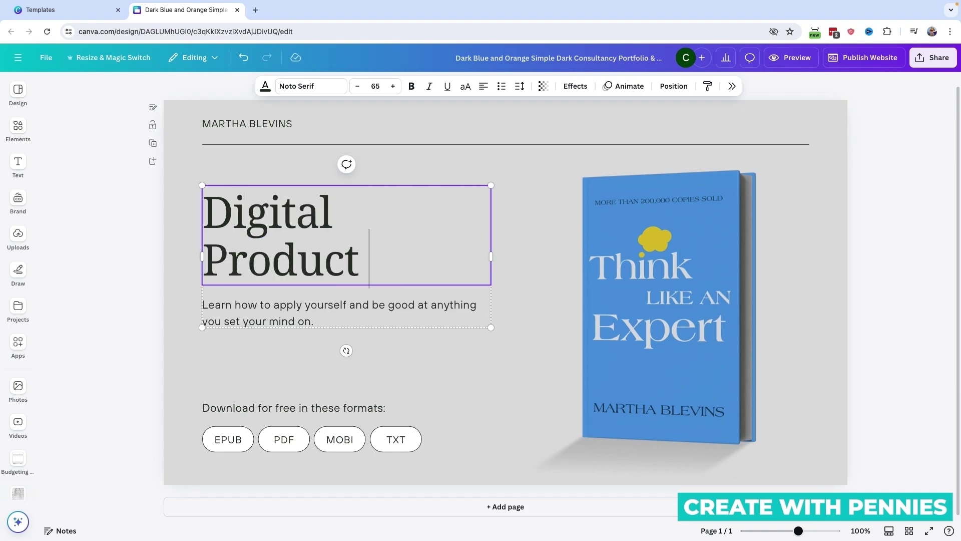
pyautogui.write(' Starter Kit')
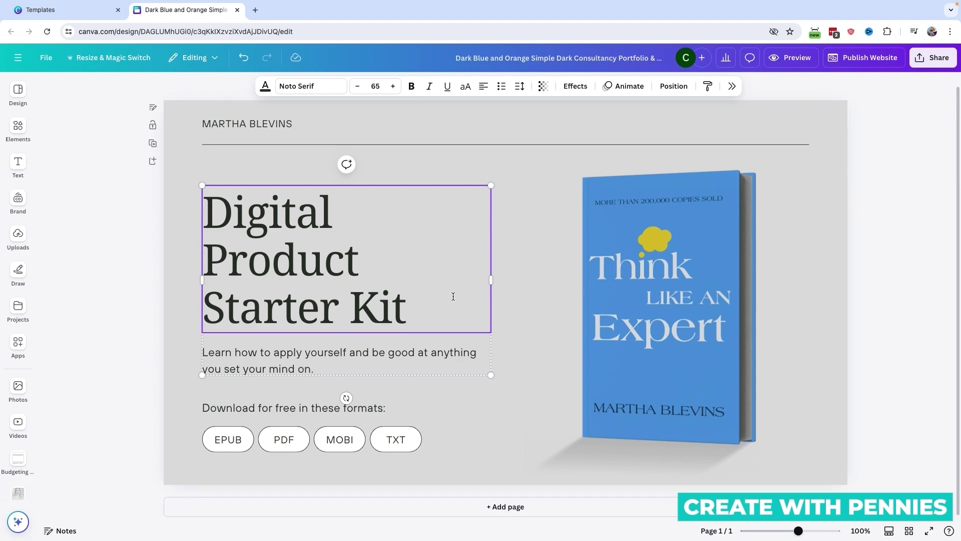
# Reduce the headline's font size to 60 so it wraps onto two lines
pyautogui.moveTo(453, 296); pyautogui.dragTo(199, 205)
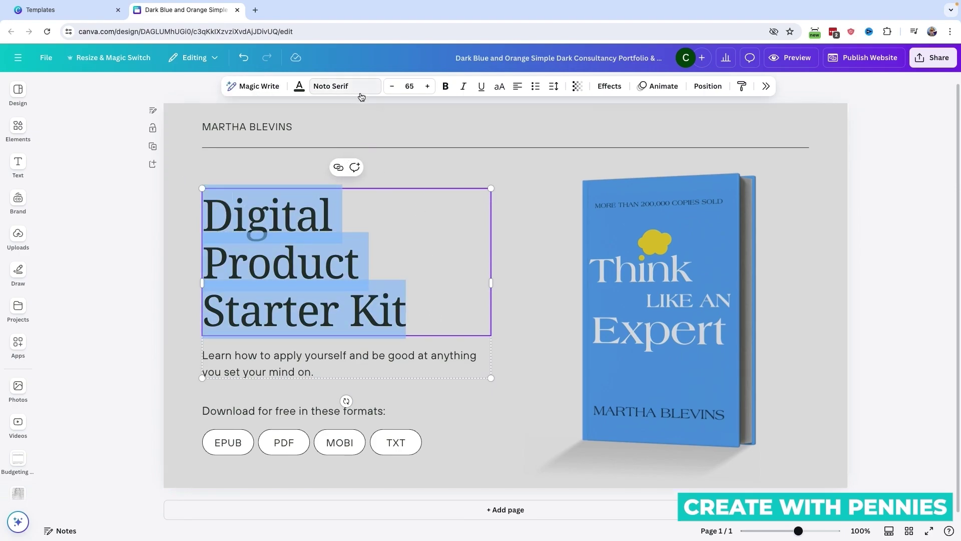
pyautogui.click(393, 88)
pyautogui.click(393, 89)
pyautogui.click(394, 88)
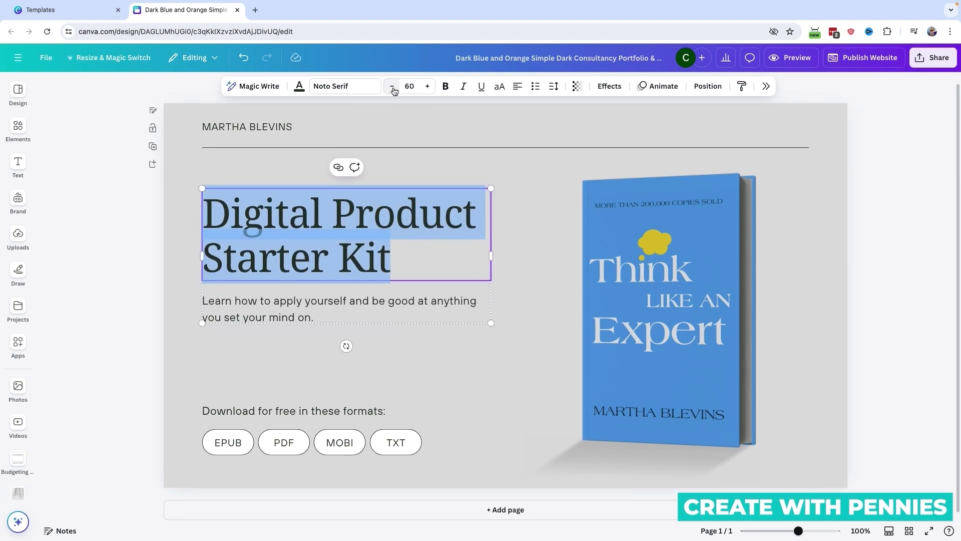
pyautogui.click(157, 233)
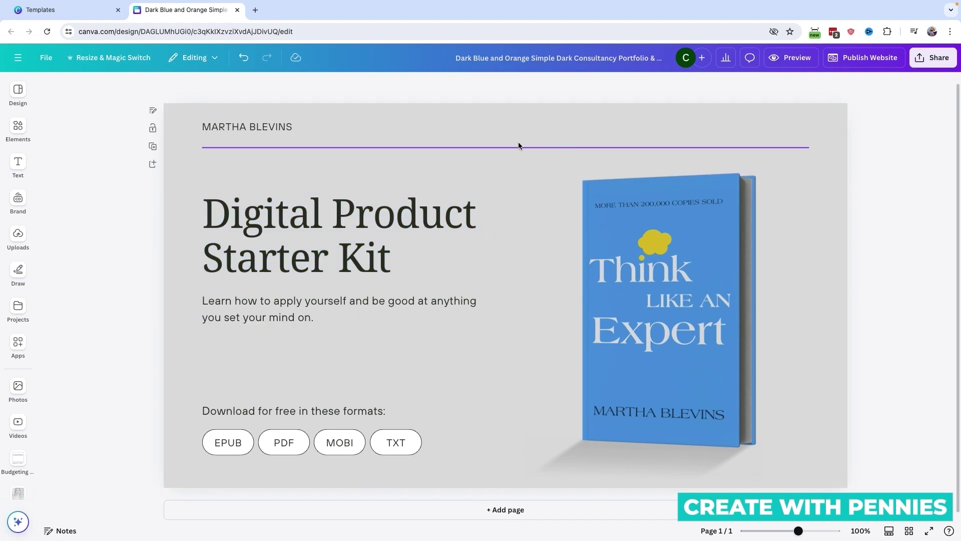
# Delete the book cover mockup and its leftover shadow
pyautogui.click(651, 280)
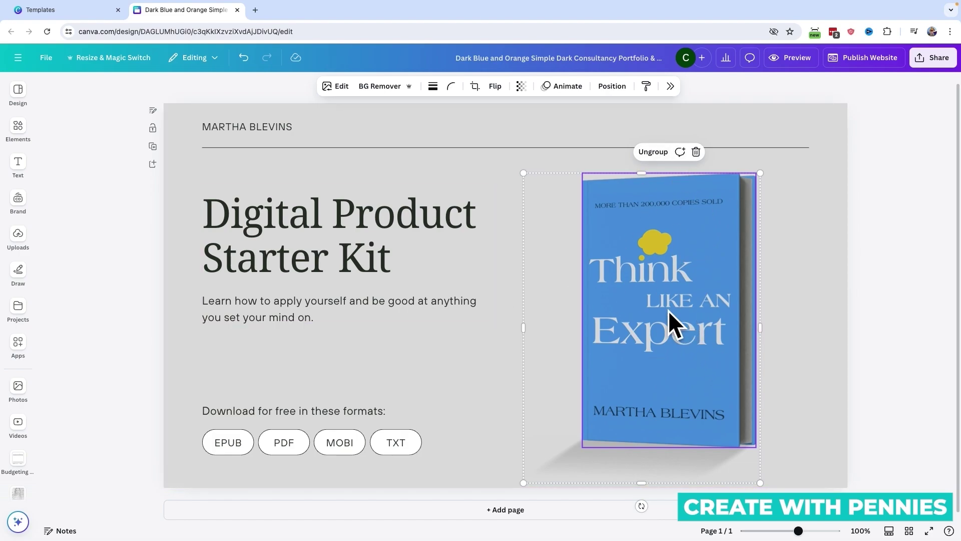
pyautogui.click(696, 152)
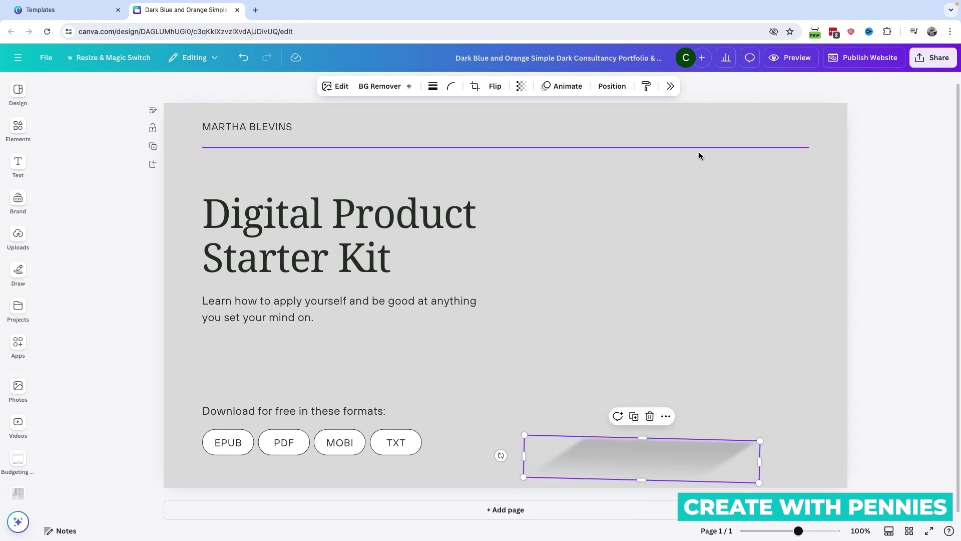
pyautogui.click(650, 416)
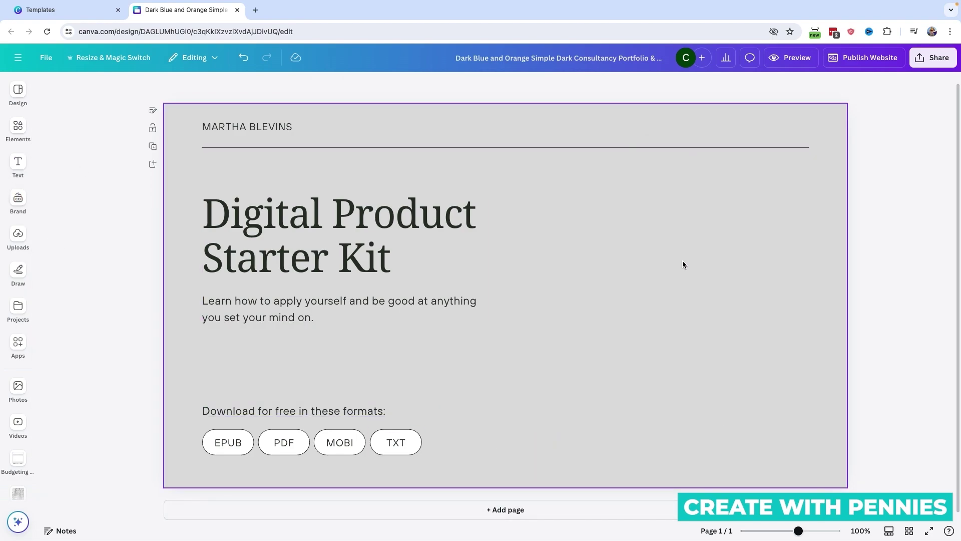
# Insert the uploaded portrait photo, position and crop it on the right, then delete it
pyautogui.click(18, 233)
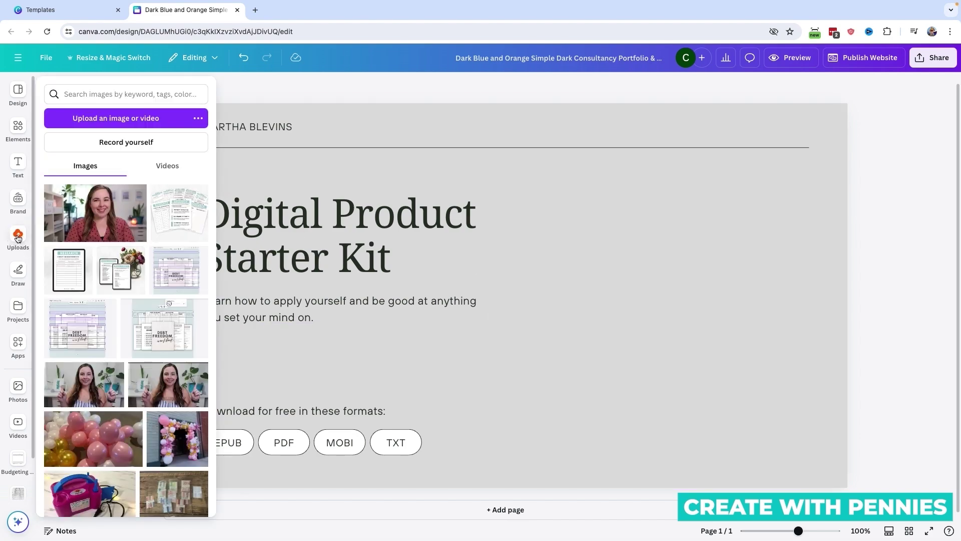
pyautogui.click(97, 211)
pyautogui.moveTo(554, 294); pyautogui.dragTo(640, 295)
pyautogui.moveTo(821, 291); pyautogui.dragTo(758, 291)
pyautogui.moveTo(364, 288); pyautogui.dragTo(475, 288)
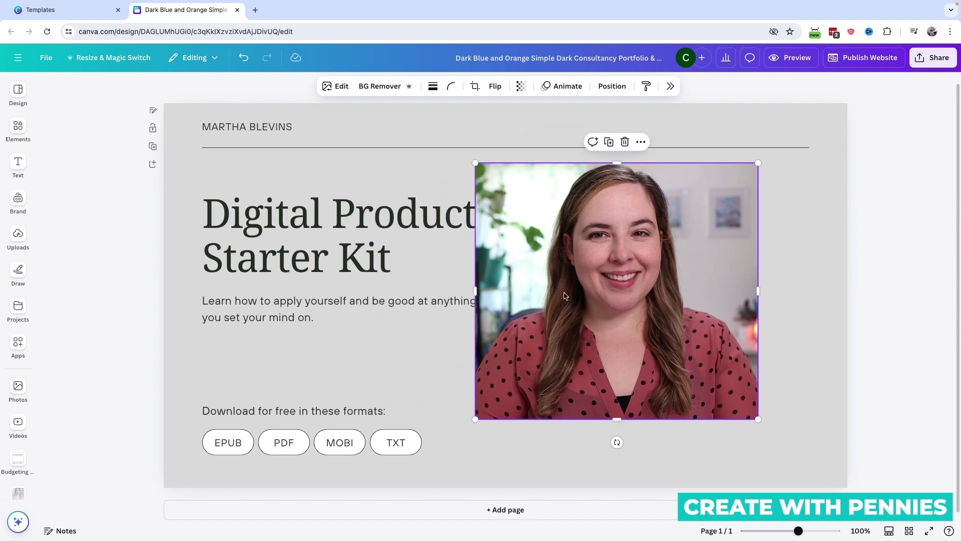
pyautogui.moveTo(551, 302); pyautogui.dragTo(619, 295)
pyautogui.moveTo(823, 280); pyautogui.dragTo(792, 284)
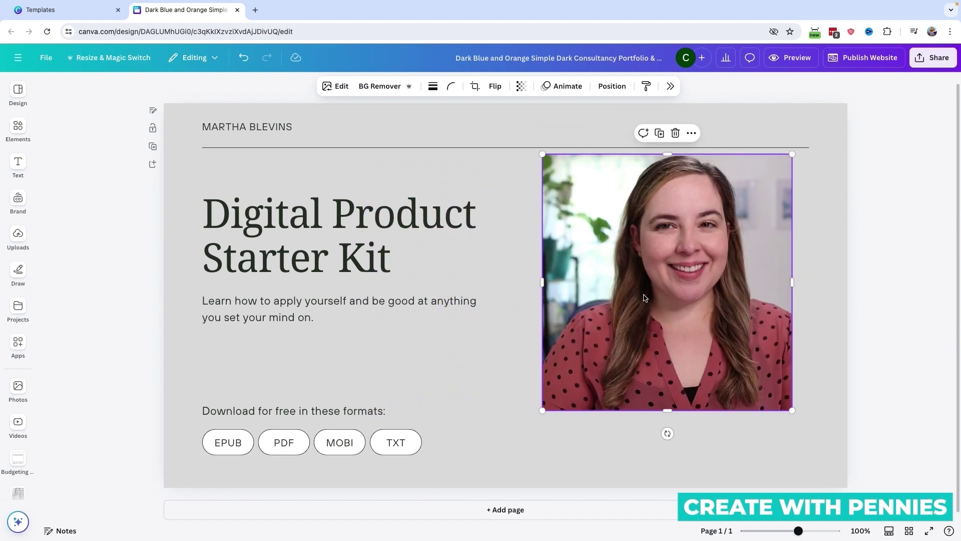
pyautogui.moveTo(540, 282); pyautogui.dragTo(567, 281)
pyautogui.moveTo(685, 260); pyautogui.dragTo(689, 281)
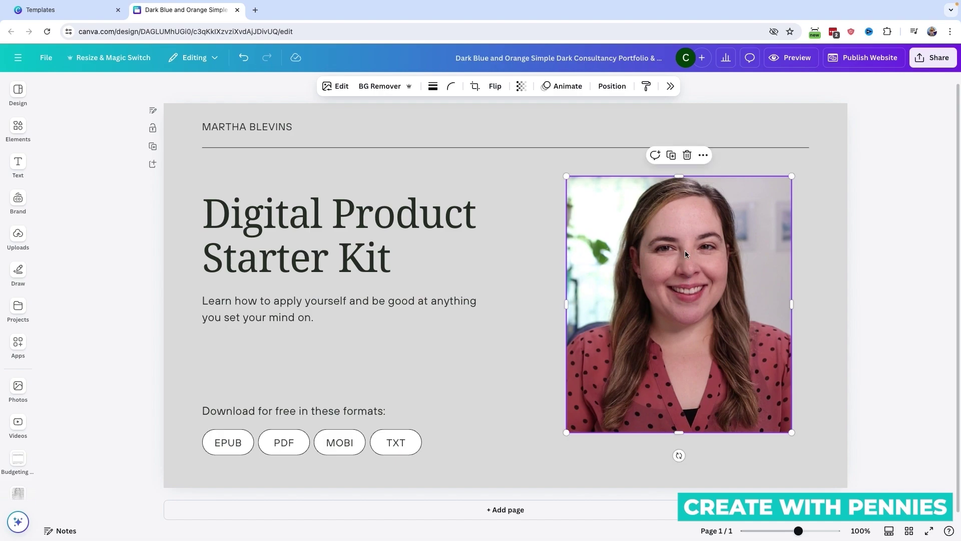
pyautogui.click(688, 156)
# Place the uploaded flower and tablets image on the right half of the page
pyautogui.click(18, 232)
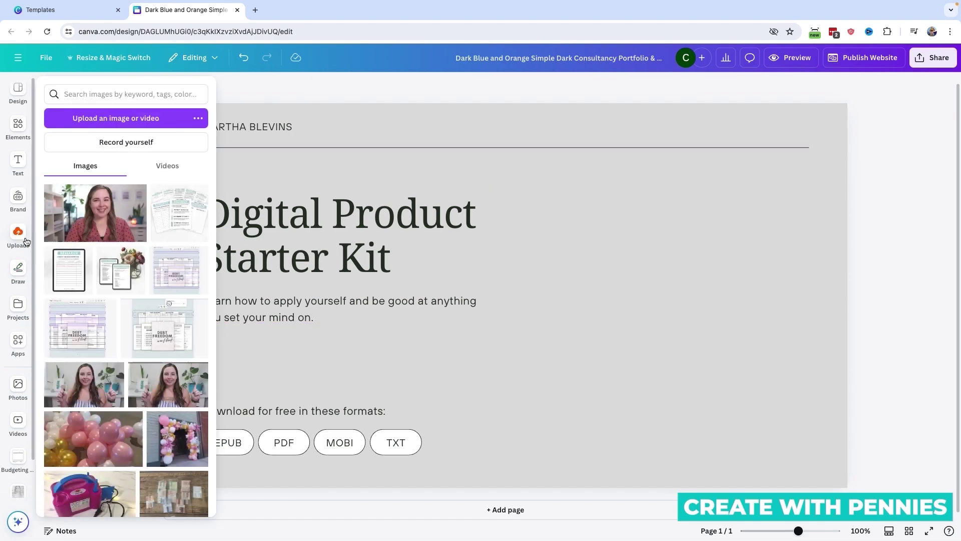
pyautogui.click(127, 272)
pyautogui.moveTo(543, 300); pyautogui.dragTo(705, 323)
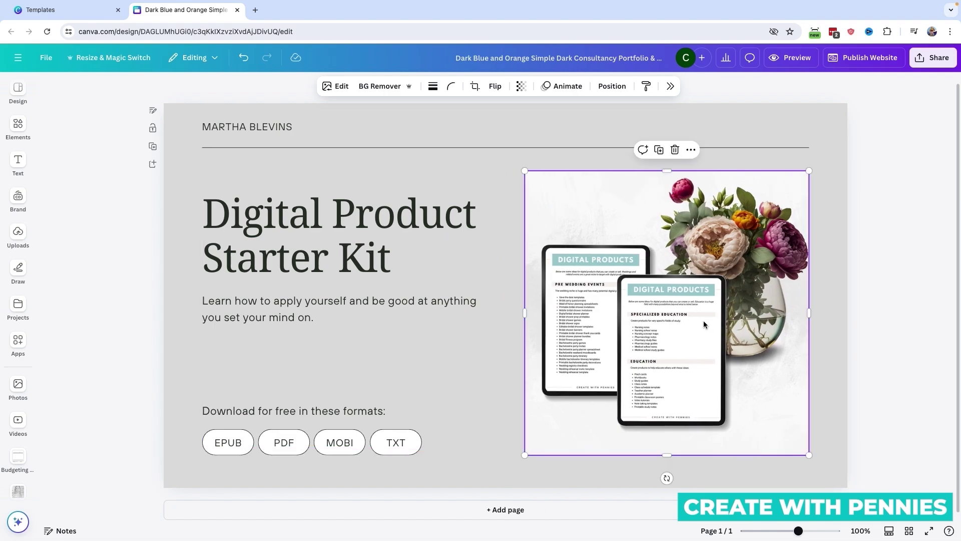
pyautogui.click(854, 252)
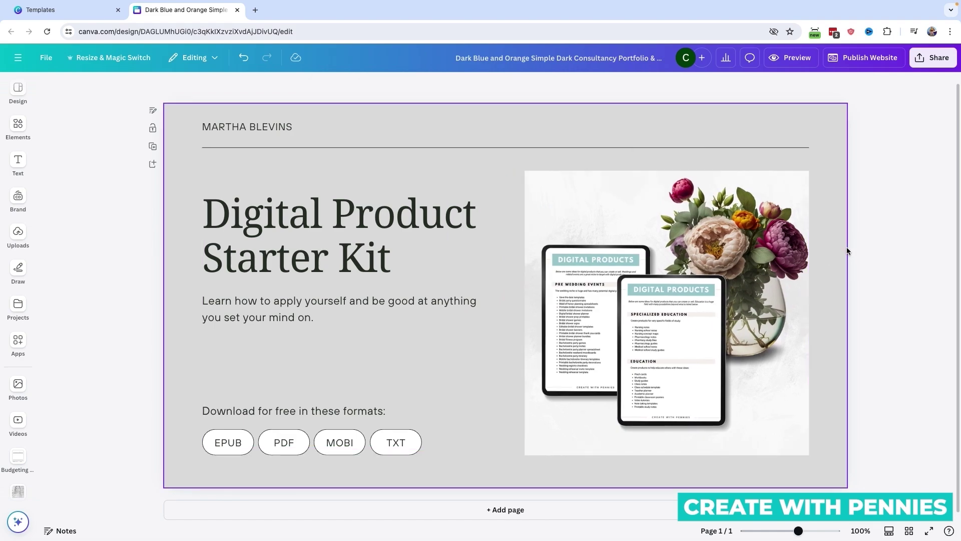
# Retype the top name line above the rule as 'CREATE WITH PENNIES'
pyautogui.doubleClick(262, 127)
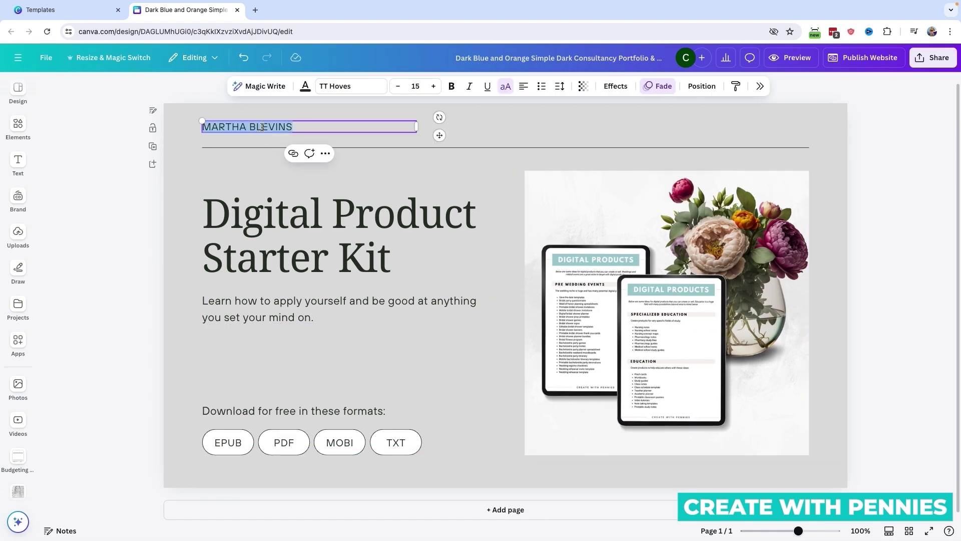
pyautogui.write('CREATE WI')
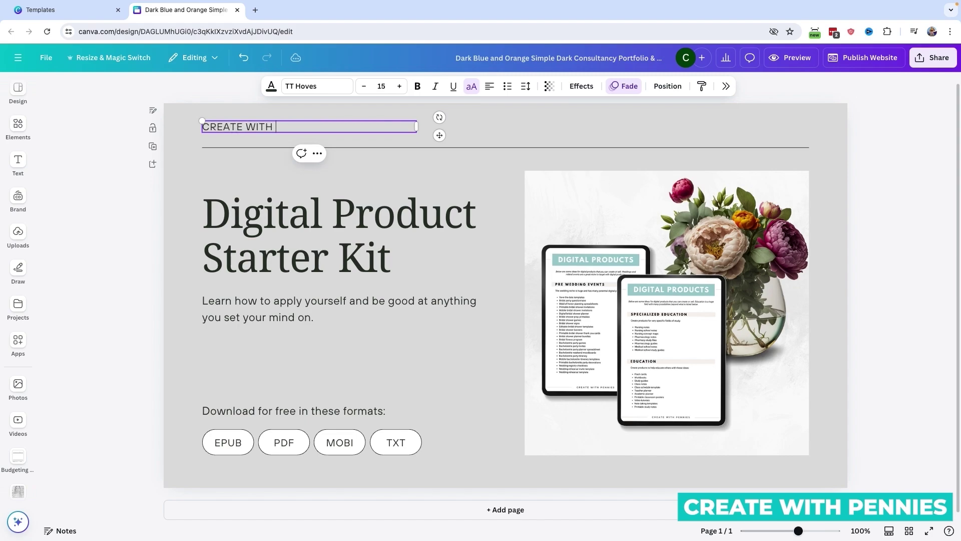
pyautogui.click(97, 230)
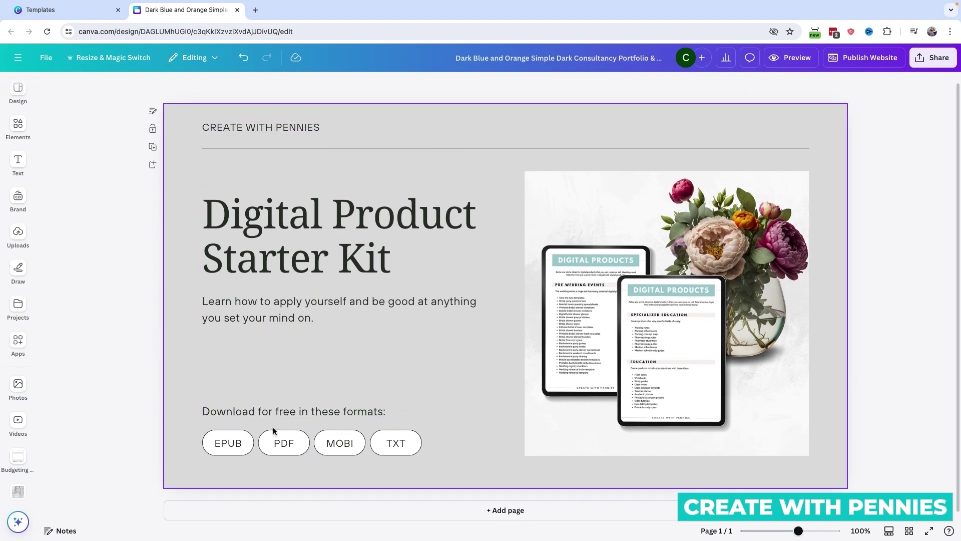
pyautogui.scroll(-1, 381, 410)
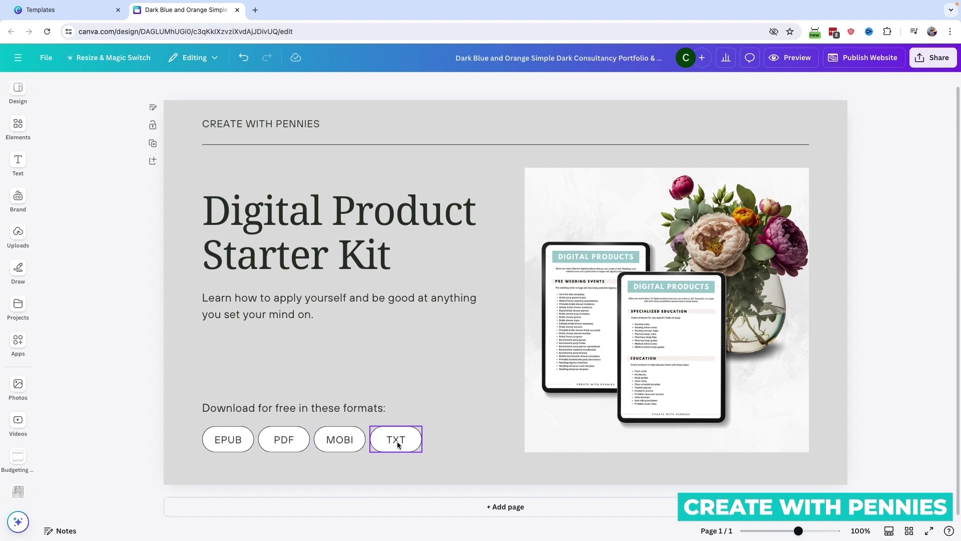
# Add an amazon.com link to the EPUB button
pyautogui.click(238, 440)
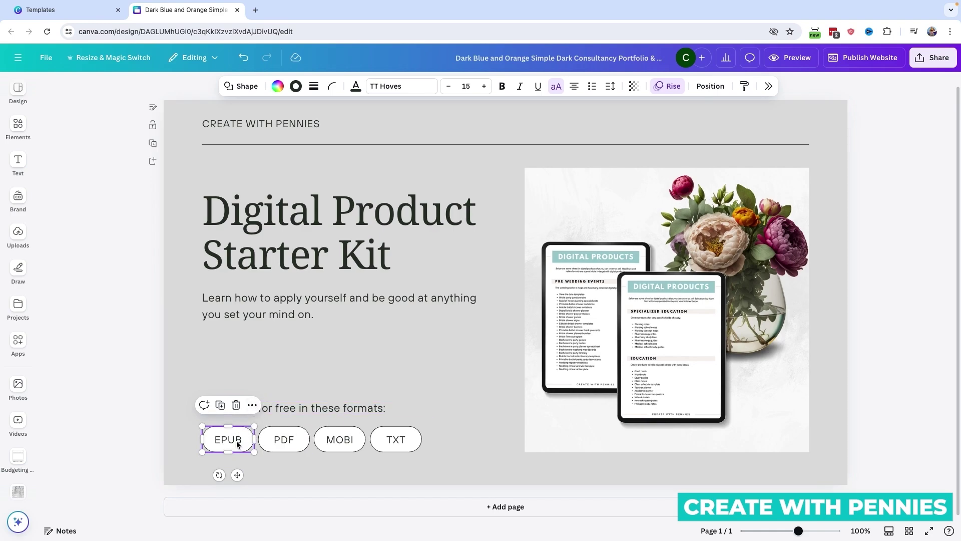
pyautogui.click(238, 443)
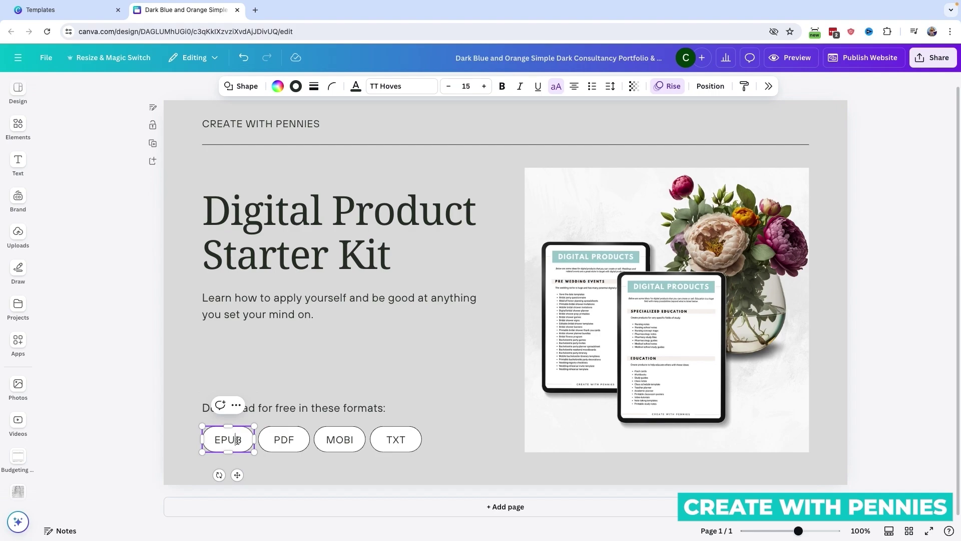
pyautogui.click(237, 407)
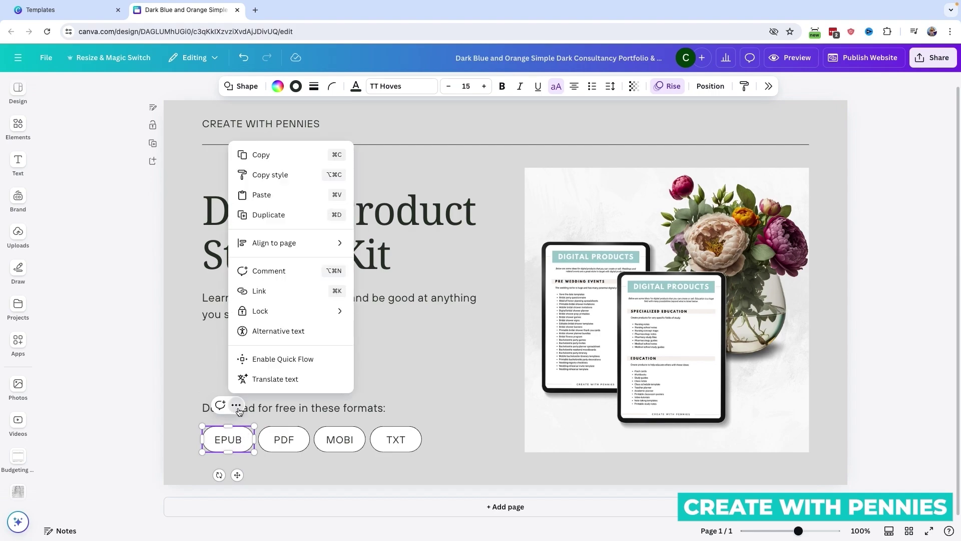
pyautogui.click(275, 291)
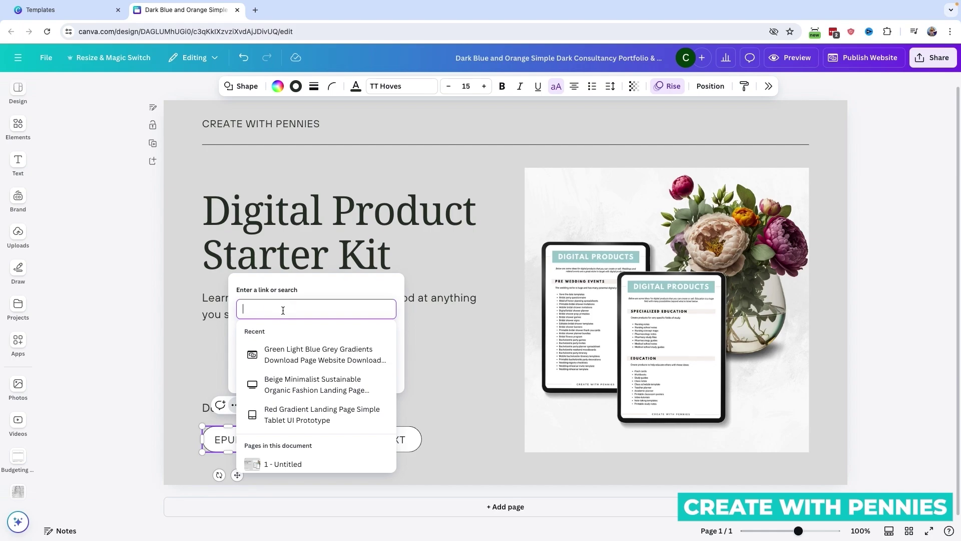
pyautogui.write('amazo')
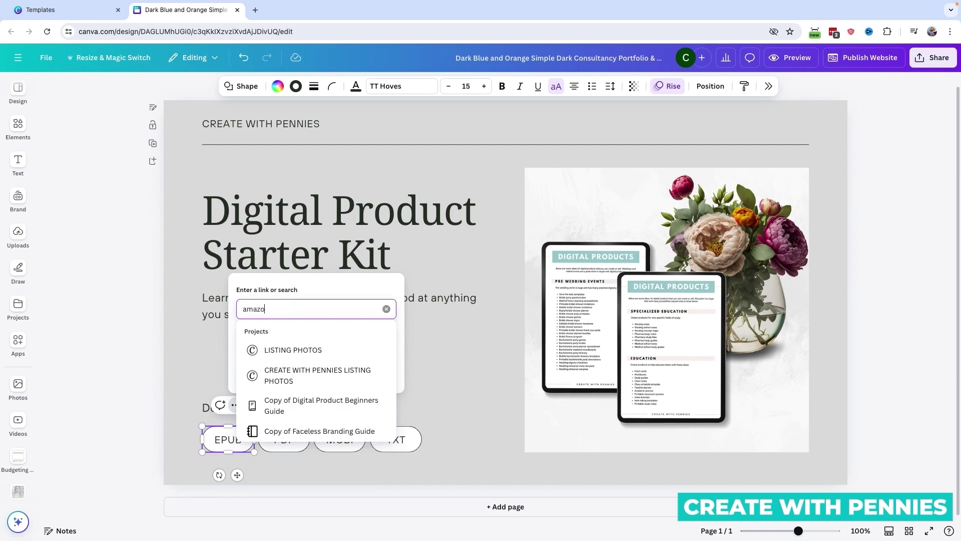
pyautogui.write('n.com')
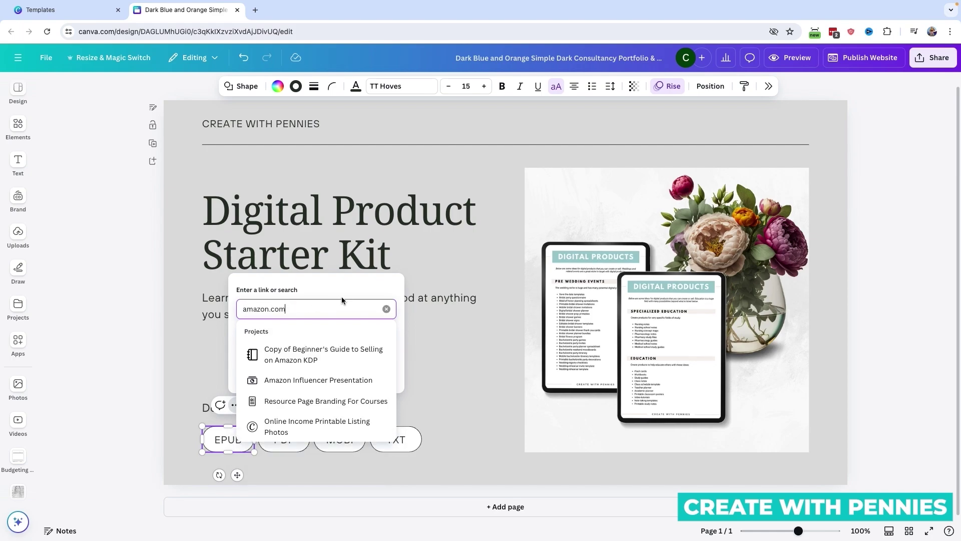
pyautogui.press('Return')
pyautogui.click(287, 438)
pyautogui.click(288, 440)
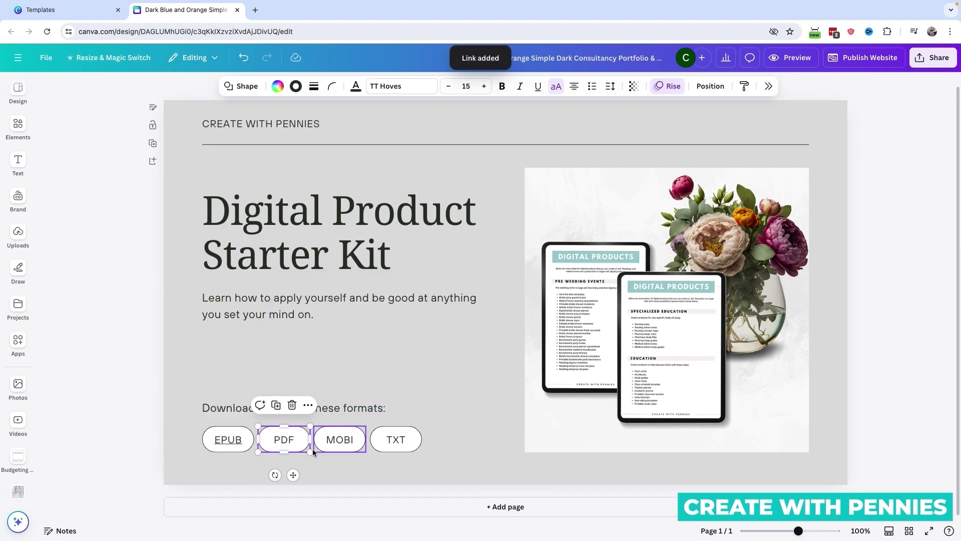
# Link the PDF button to createwithpennies.com and check both buttons' links
pyautogui.click(308, 406)
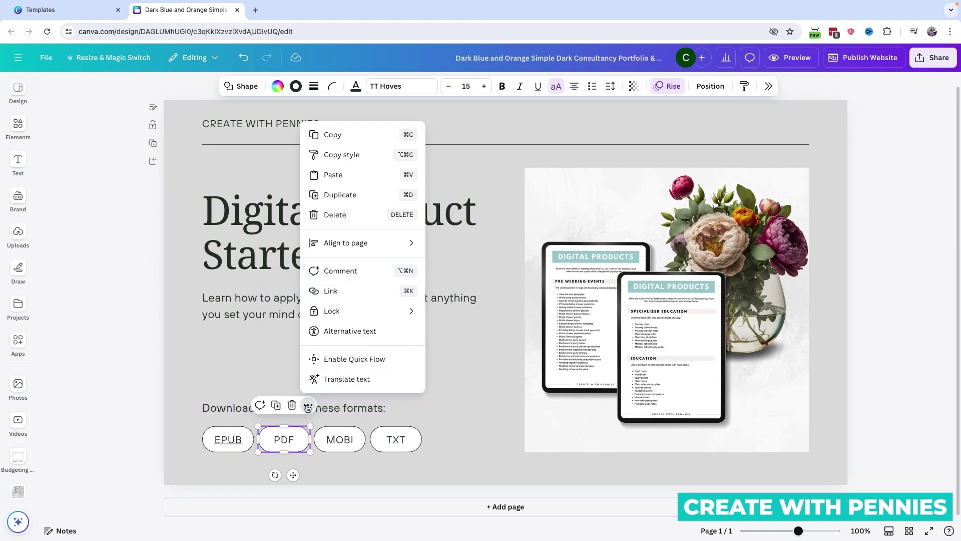
pyautogui.click(339, 292)
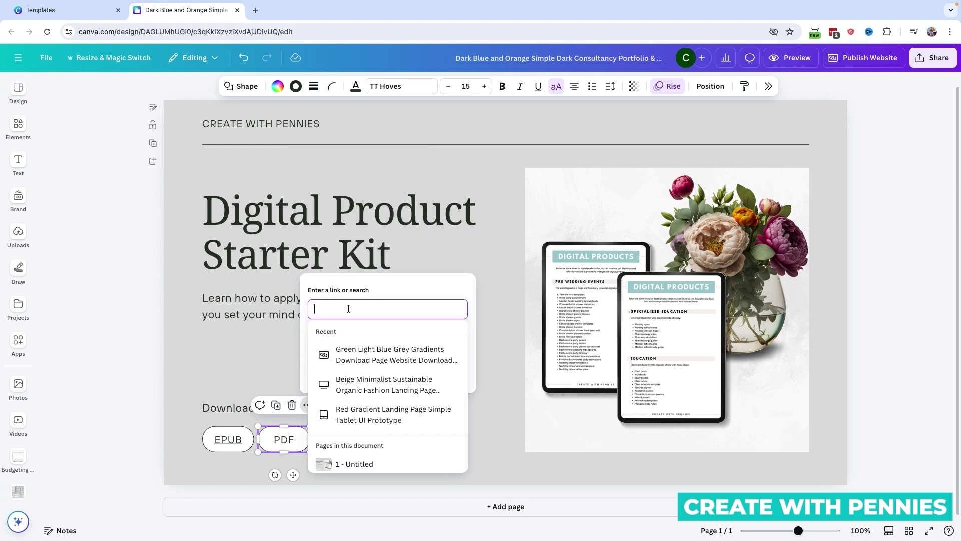
pyautogui.write('createw')
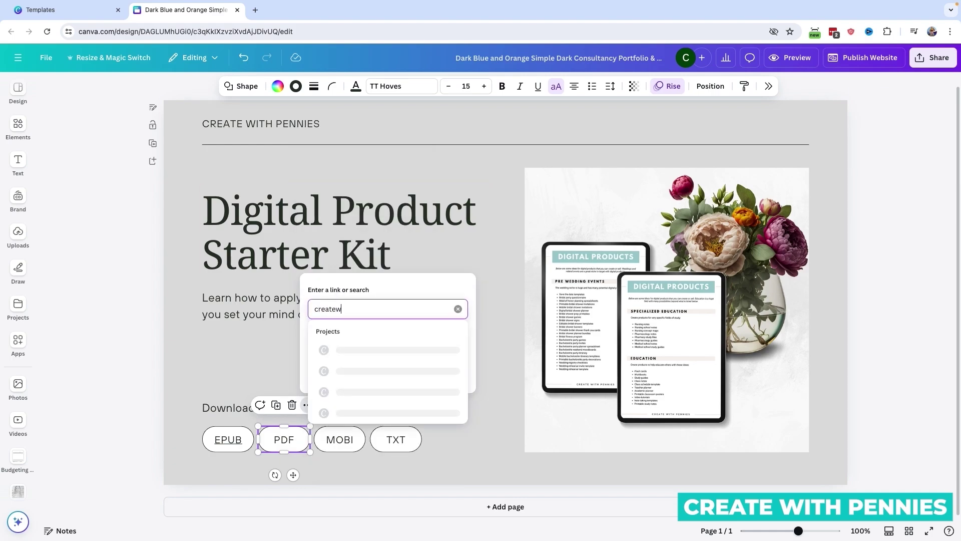
pyautogui.write('ithpennies.com')
pyautogui.press('Return')
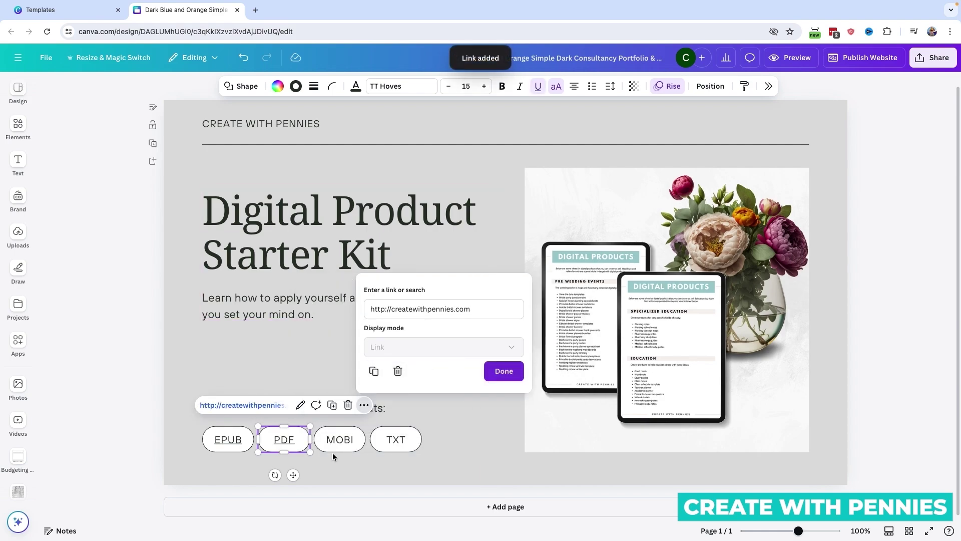
pyautogui.click(571, 375)
pyautogui.click(286, 440)
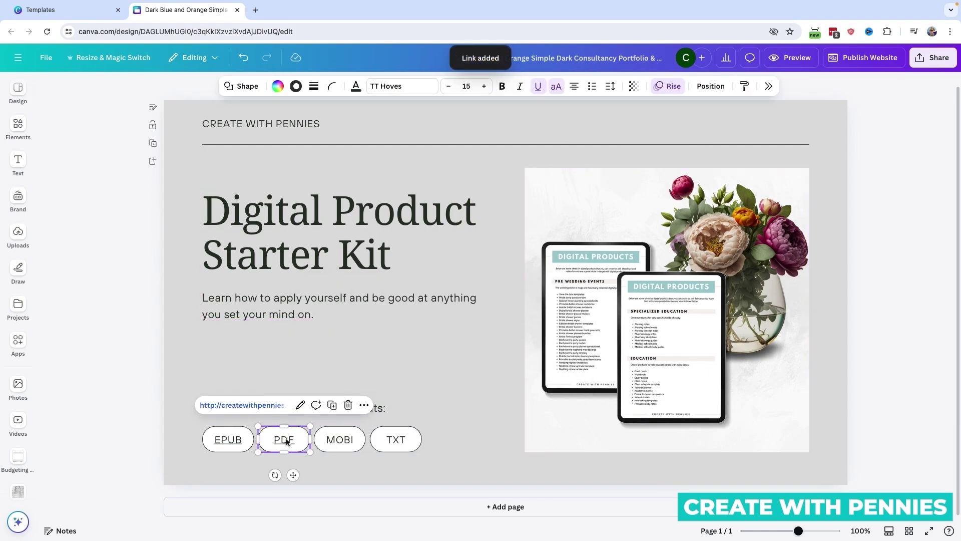
pyautogui.click(228, 440)
pyautogui.click(284, 439)
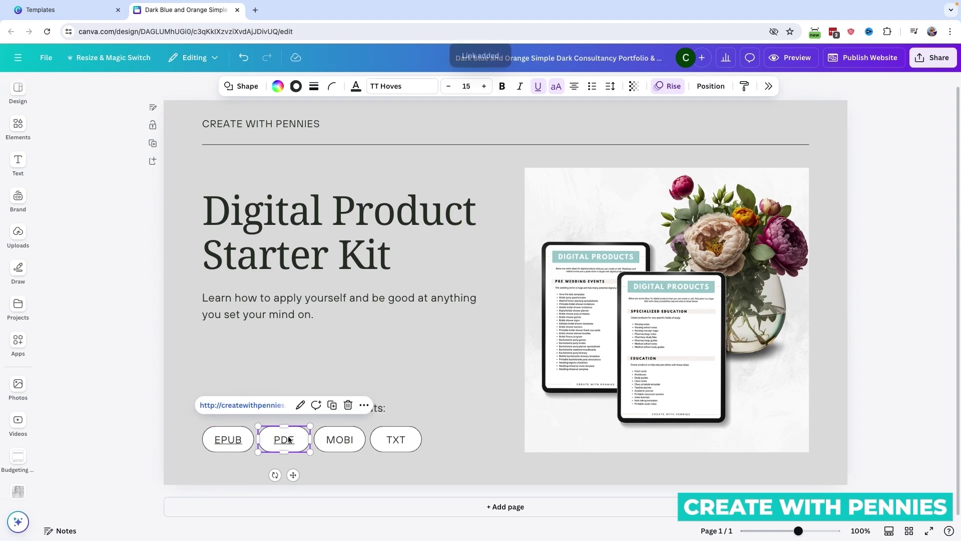
# Delete the MOBI and TXT buttons so only EPUB and PDF remain
pyautogui.click(339, 439)
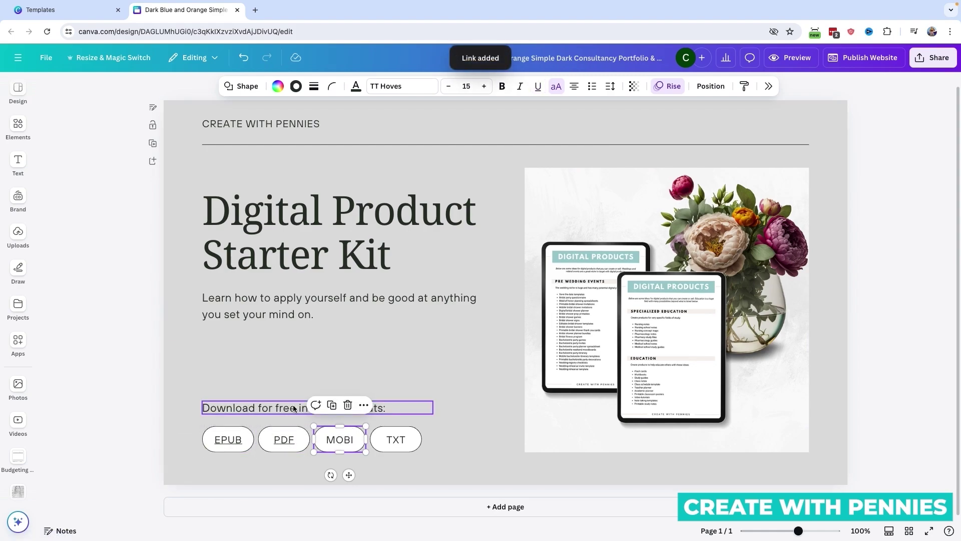
pyautogui.click(348, 405)
pyautogui.click(396, 439)
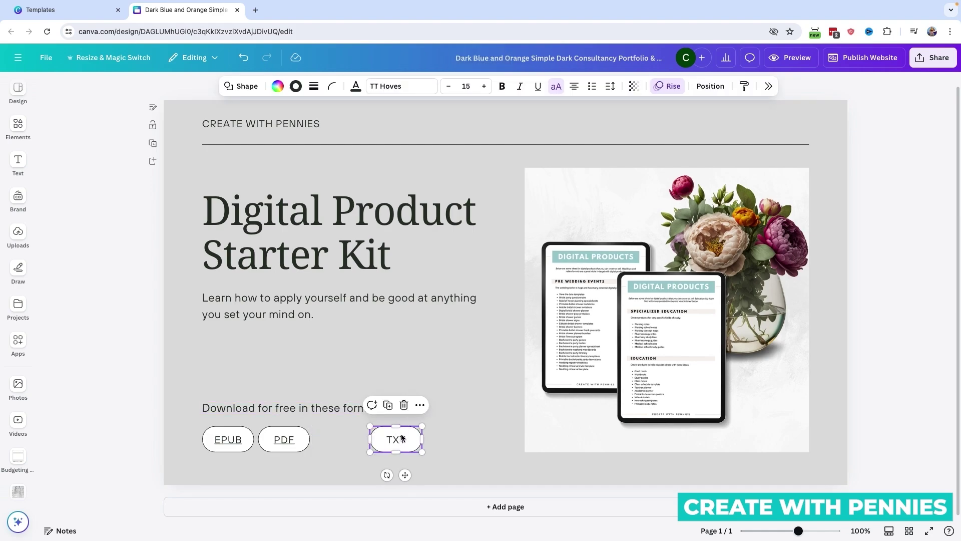
pyautogui.click(405, 404)
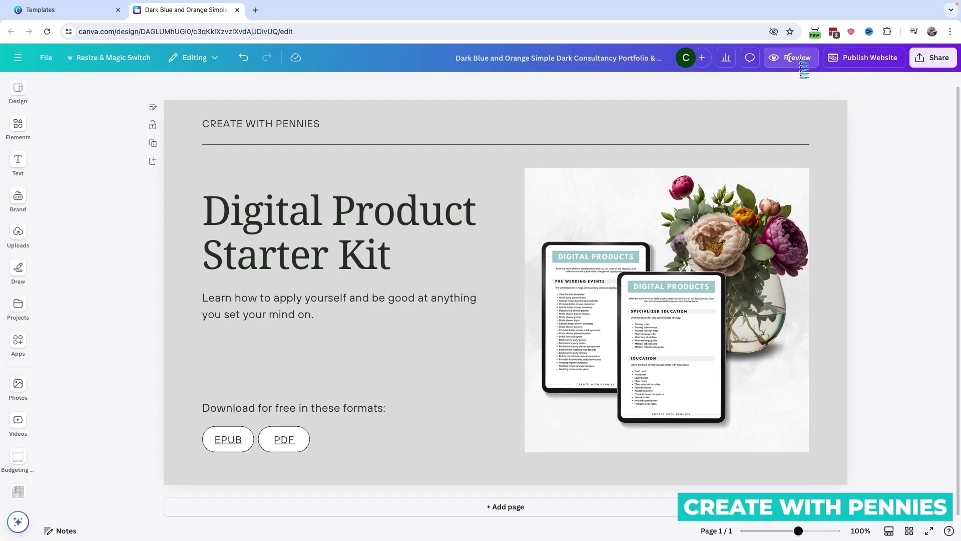
# Preview the landing page in Mobile view, scroll it, check Desktop, then return to Mobile
pyautogui.click(790, 58)
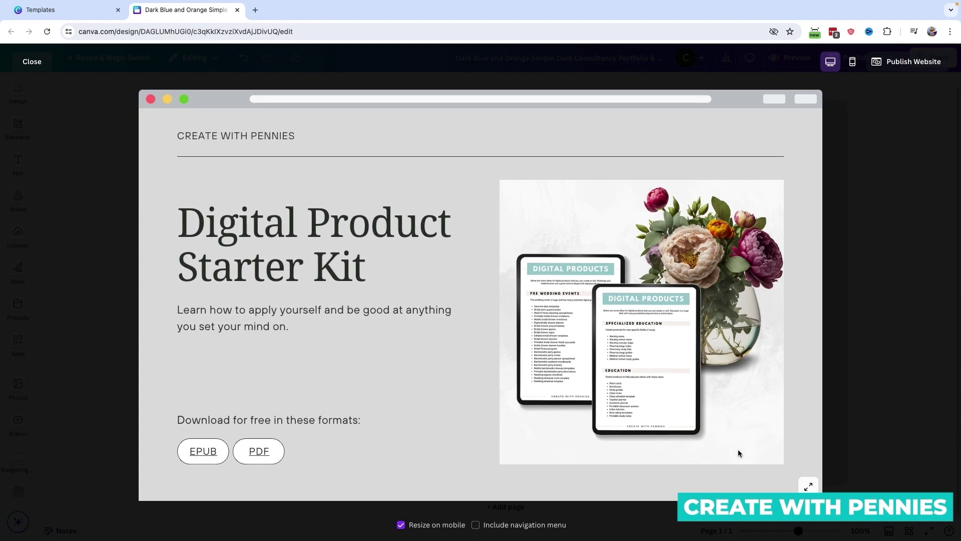
pyautogui.click(853, 62)
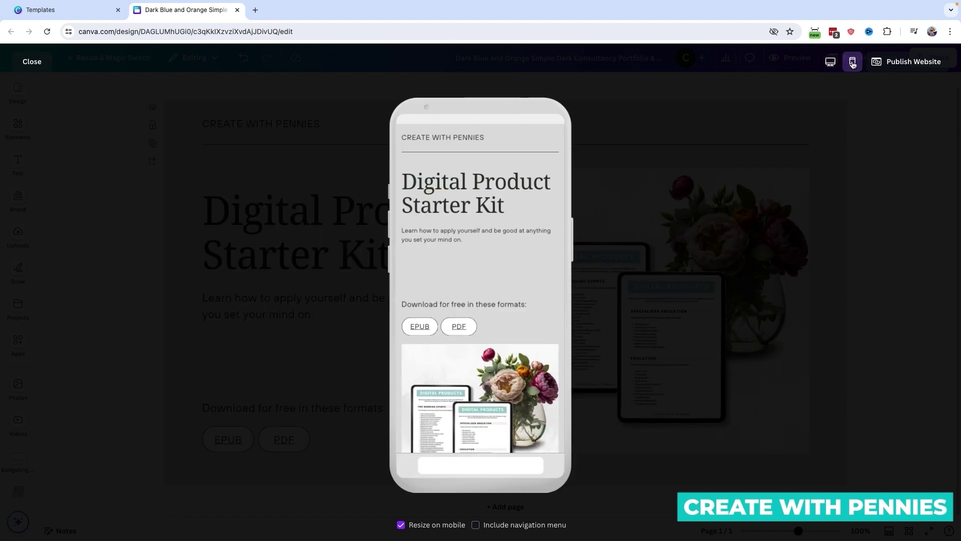
pyautogui.scroll(-3, 531, 284)
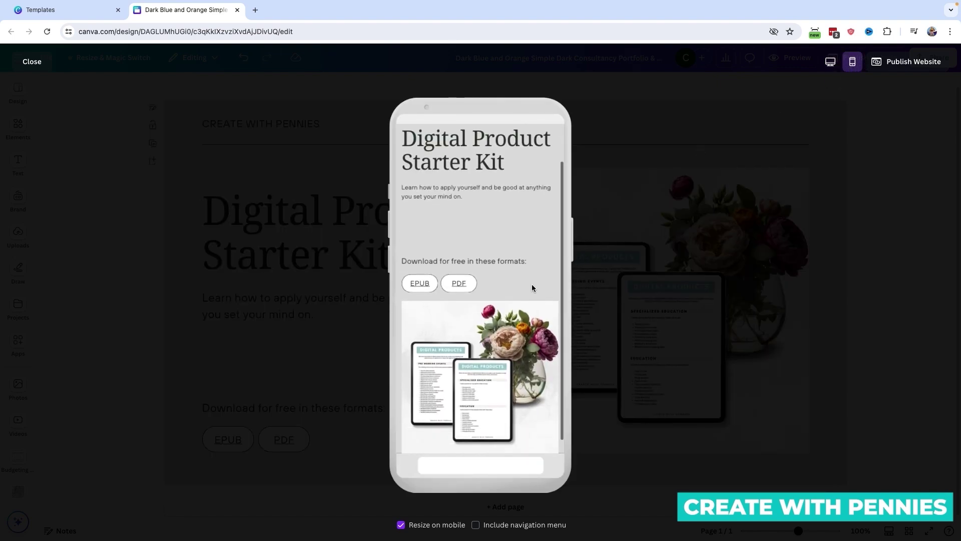
pyautogui.scroll(3, 532, 284)
pyautogui.scroll(-3, 531, 284)
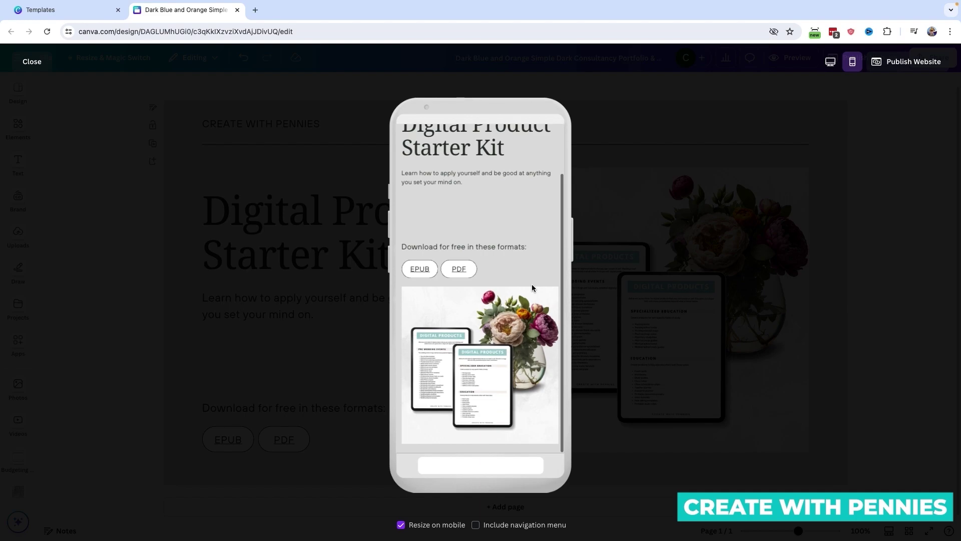
pyautogui.scroll(3, 532, 284)
pyautogui.scroll(-3, 532, 284)
pyautogui.scroll(3, 532, 283)
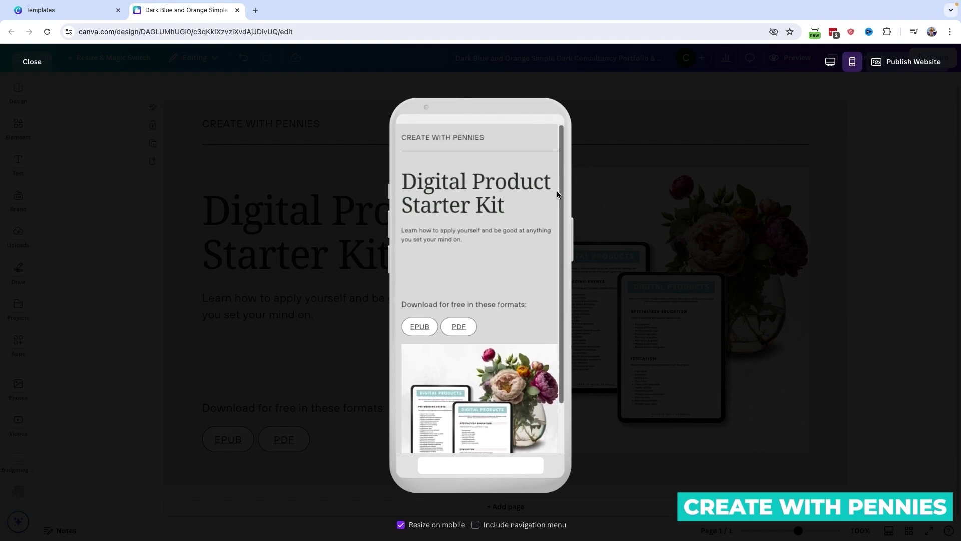
pyautogui.click(831, 62)
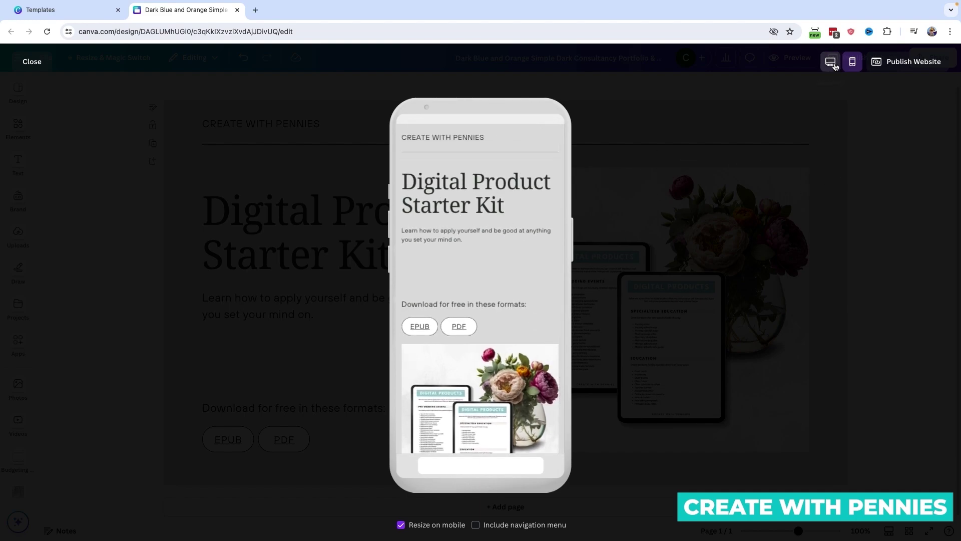
pyautogui.click(853, 63)
# Open the Publish website options and enter 'createwithpennies' as the my.canva.site address
pyautogui.click(912, 62)
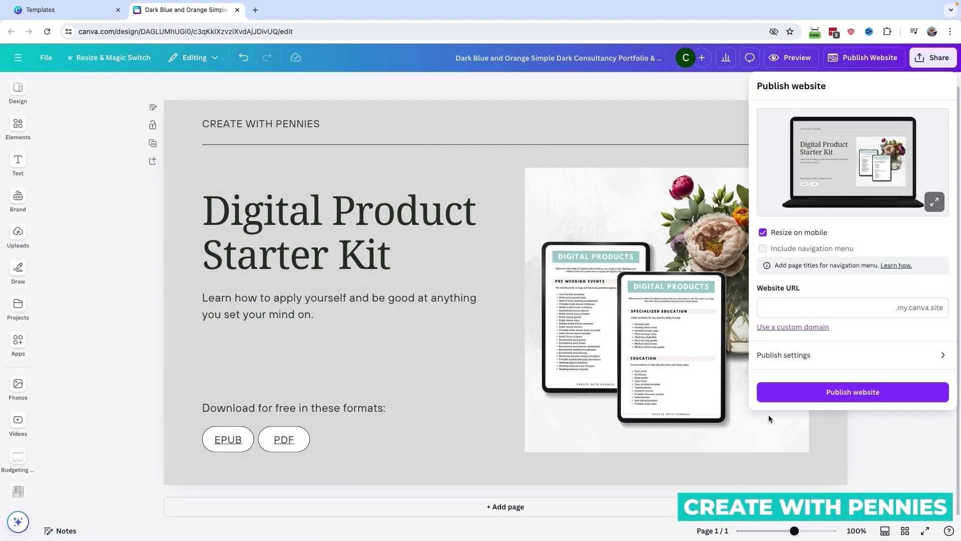
pyautogui.click(855, 70)
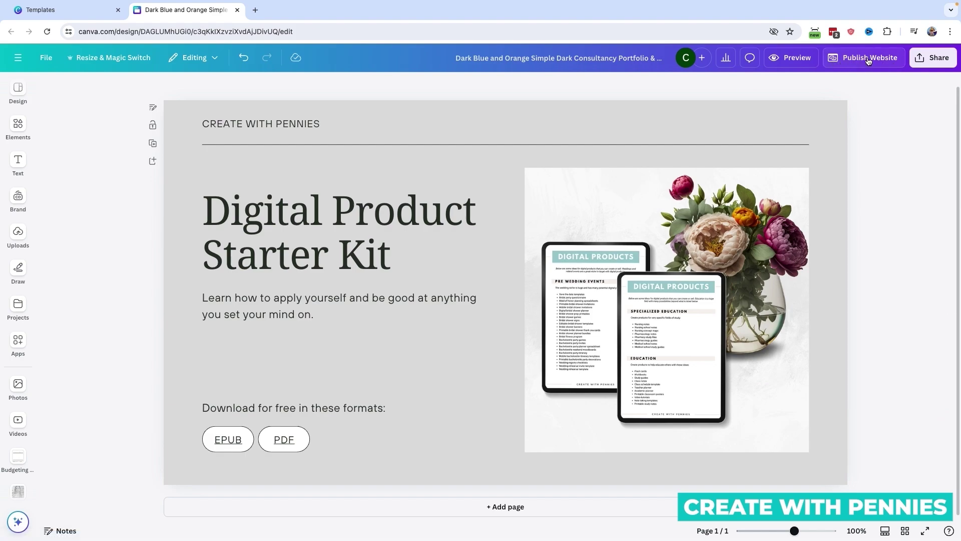
pyautogui.click(867, 59)
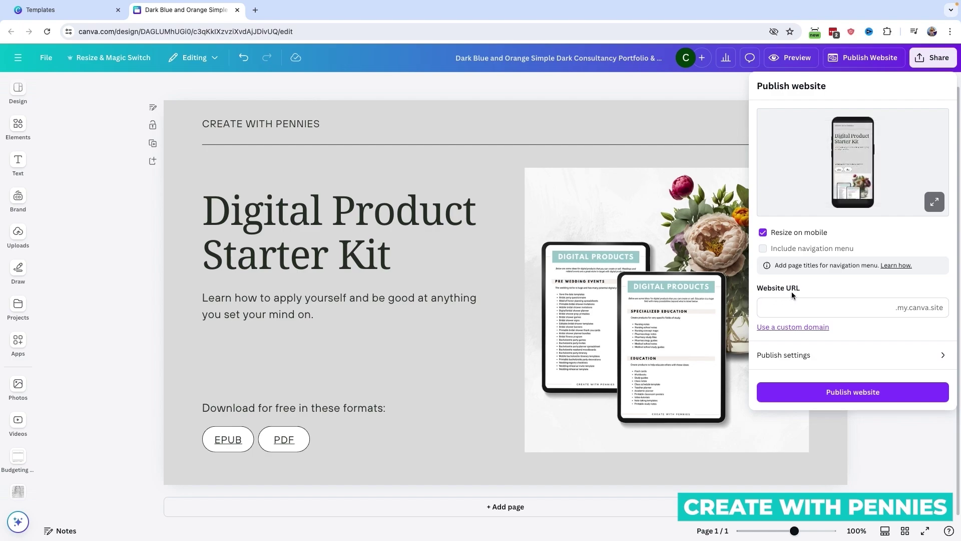
pyautogui.click(858, 308)
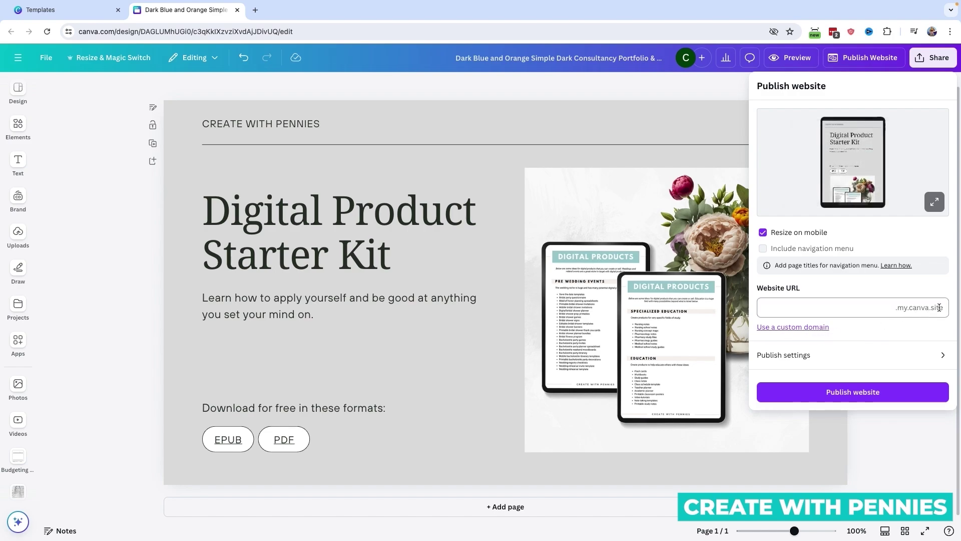
pyautogui.click(860, 308)
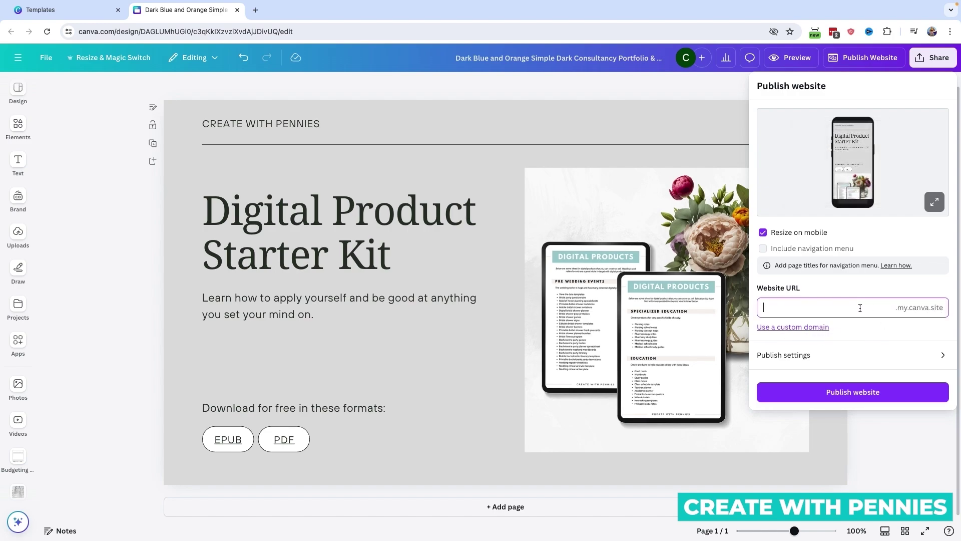
pyautogui.write('createwith')
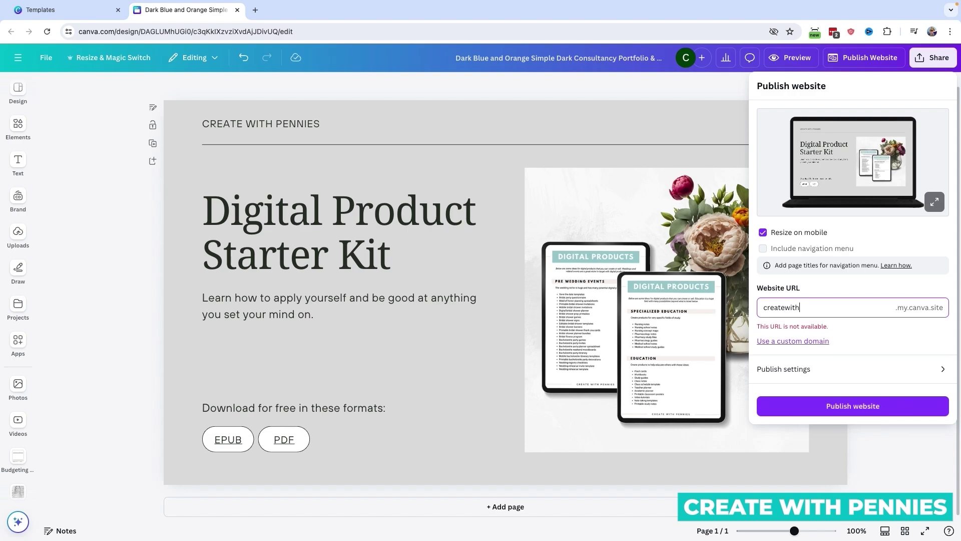
pyautogui.write('pennies')
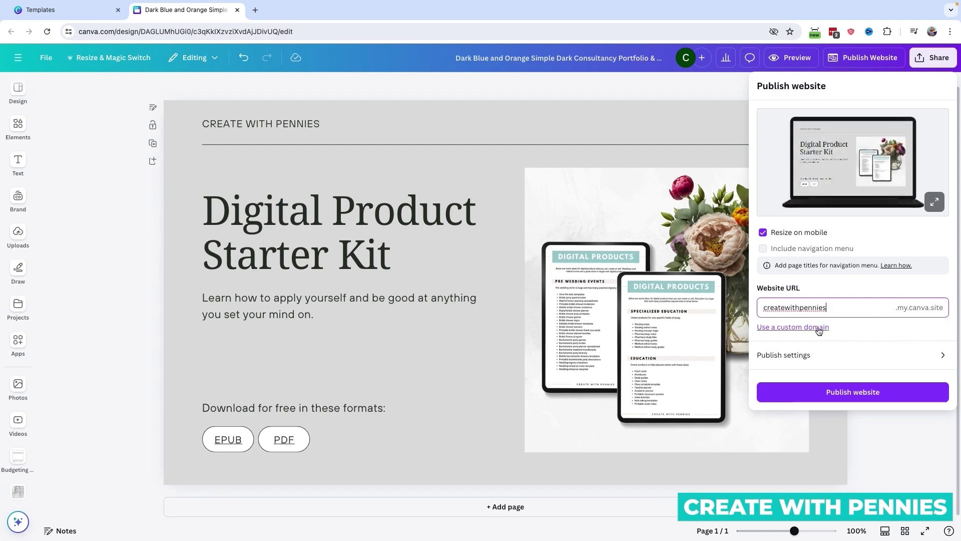
# Compare the custom domain choices, buying a new domain versus the free Canva domain, then close them
pyautogui.click(796, 328)
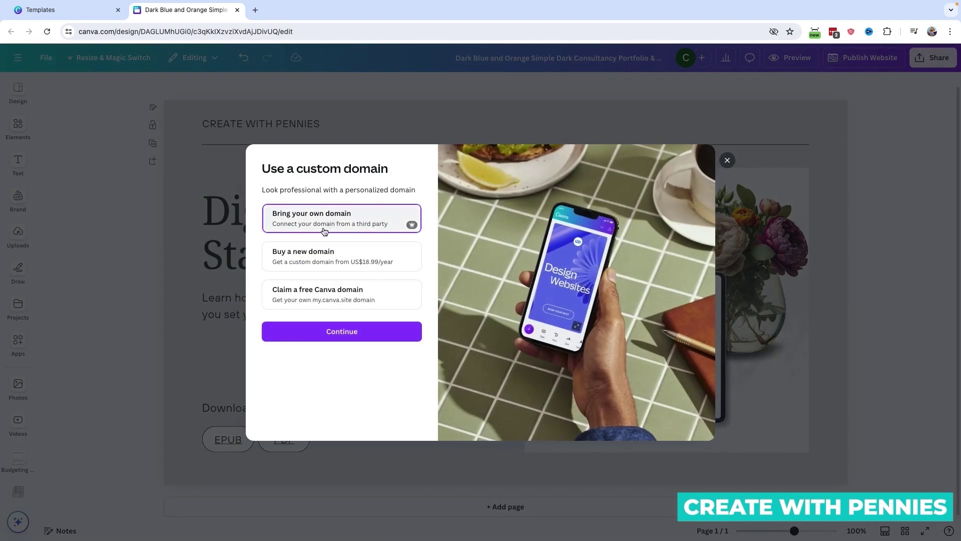
pyautogui.click(364, 265)
pyautogui.click(363, 300)
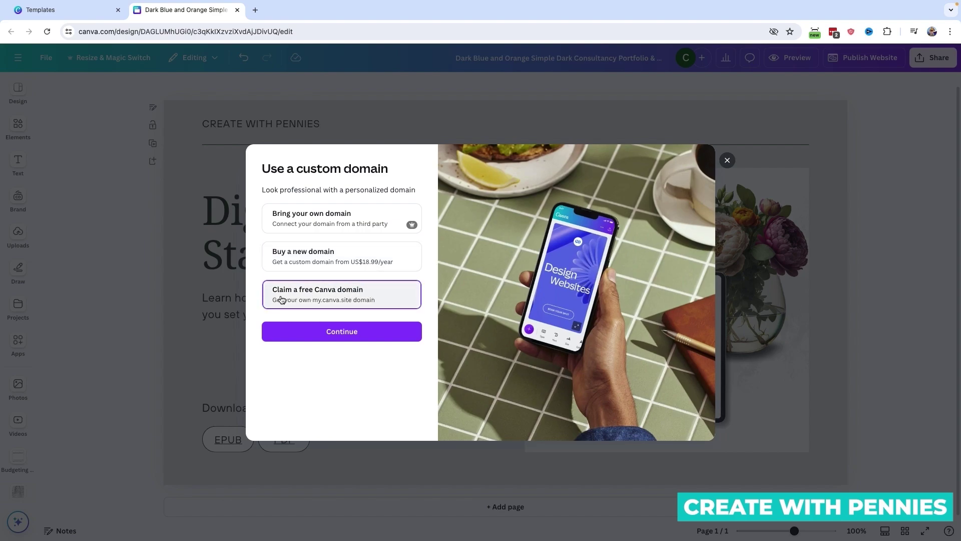
pyautogui.click(727, 160)
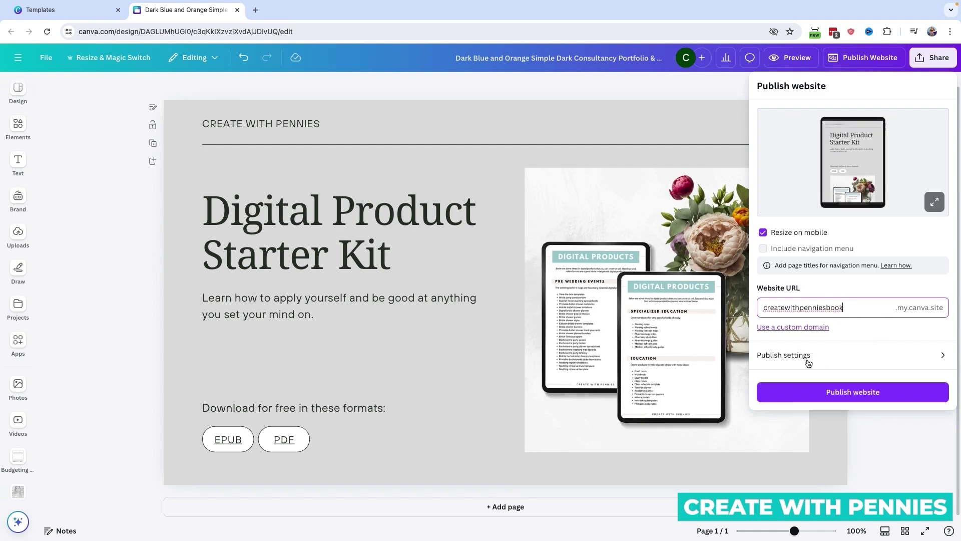
# Open the site's Publish settings and make the browser tab title editable
pyautogui.click(807, 356)
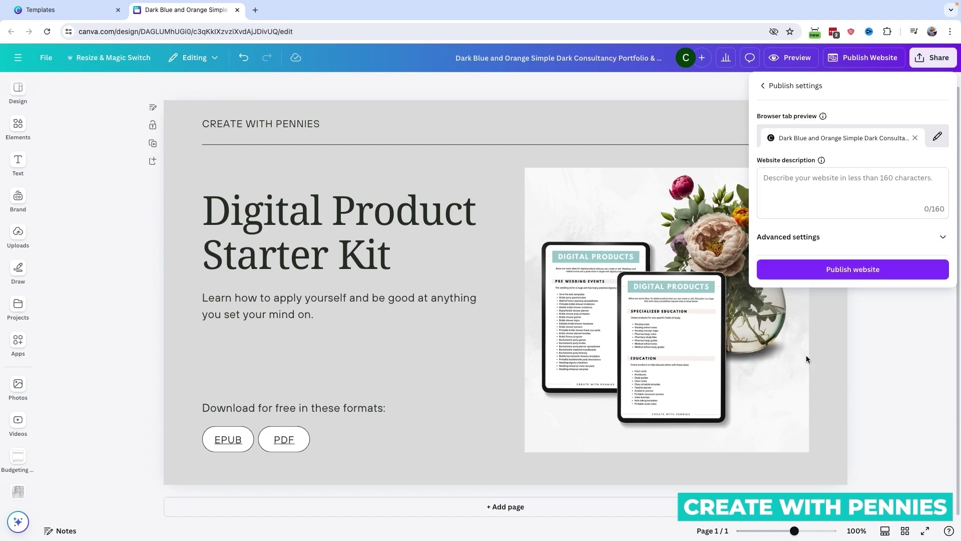
pyautogui.click(843, 172)
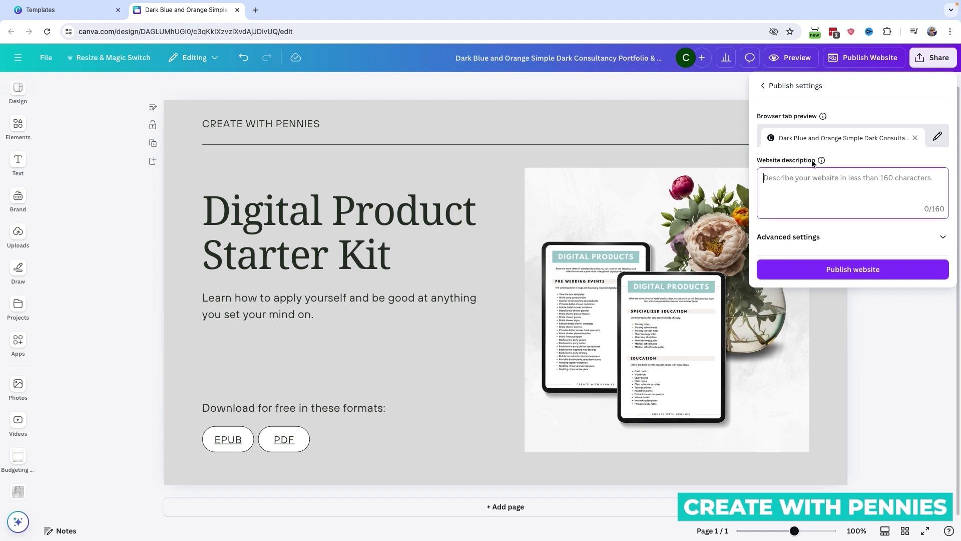
pyautogui.click(778, 139)
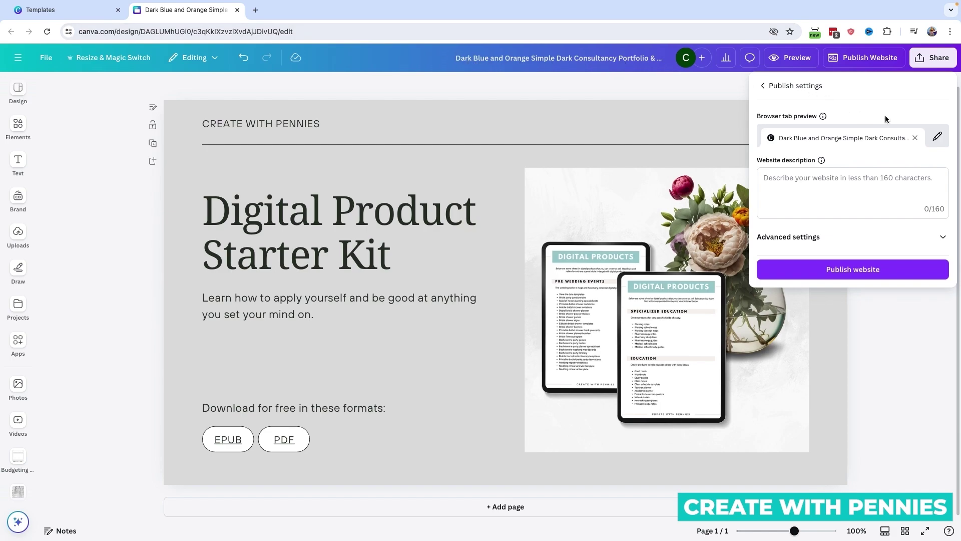
pyautogui.click(938, 138)
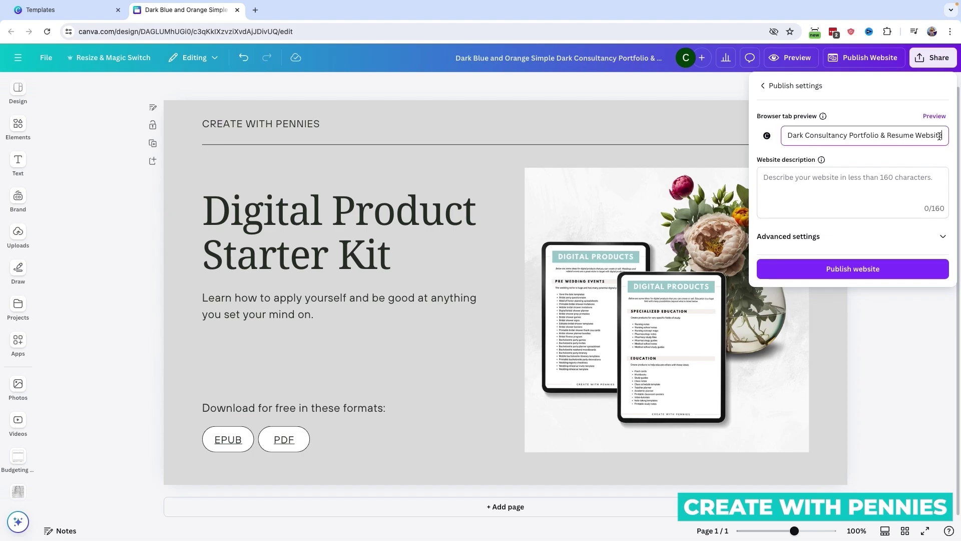
pyautogui.press('Return')
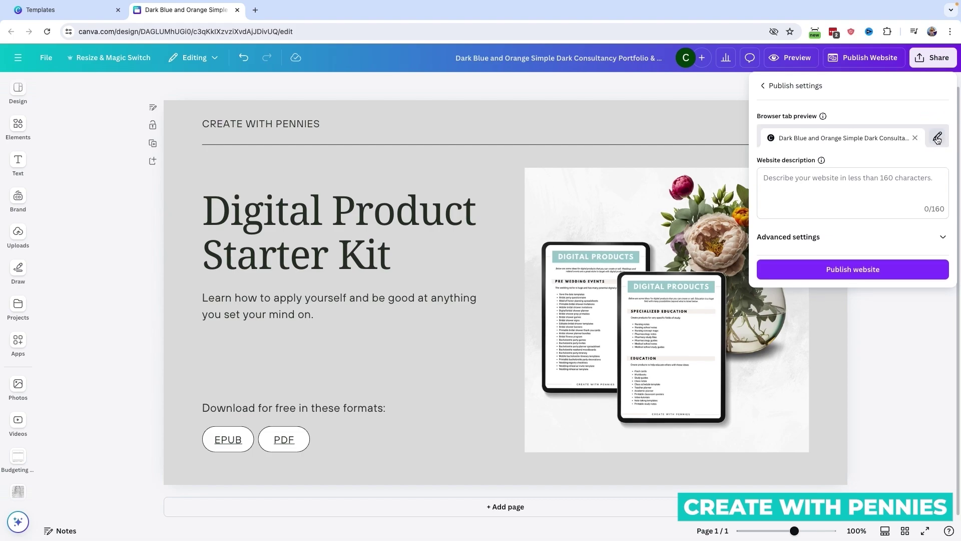
# Replace the tab title with 'Create With Pennies Digital Product Starter Kit' and preview it
pyautogui.click(937, 136)
pyautogui.tripleClick(917, 136)
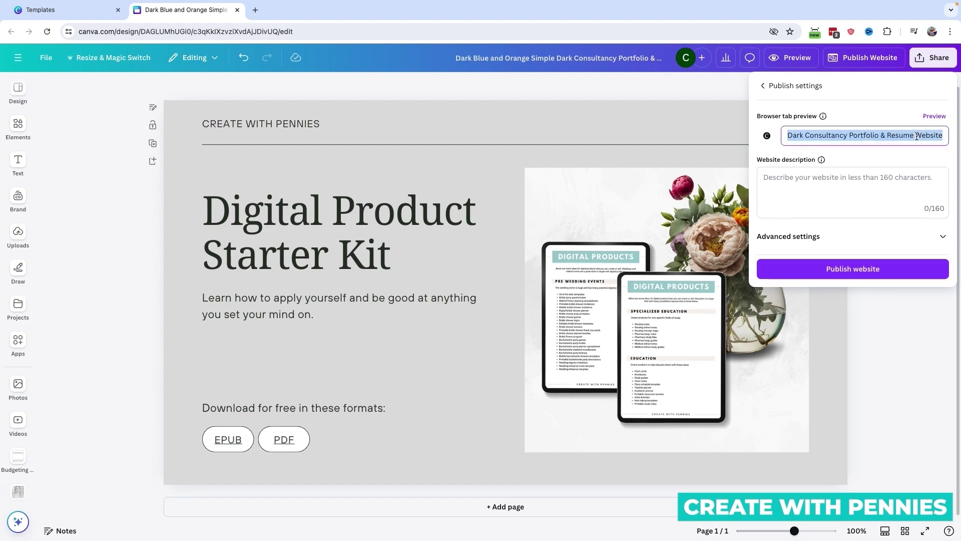
pyautogui.press('BackSpace')
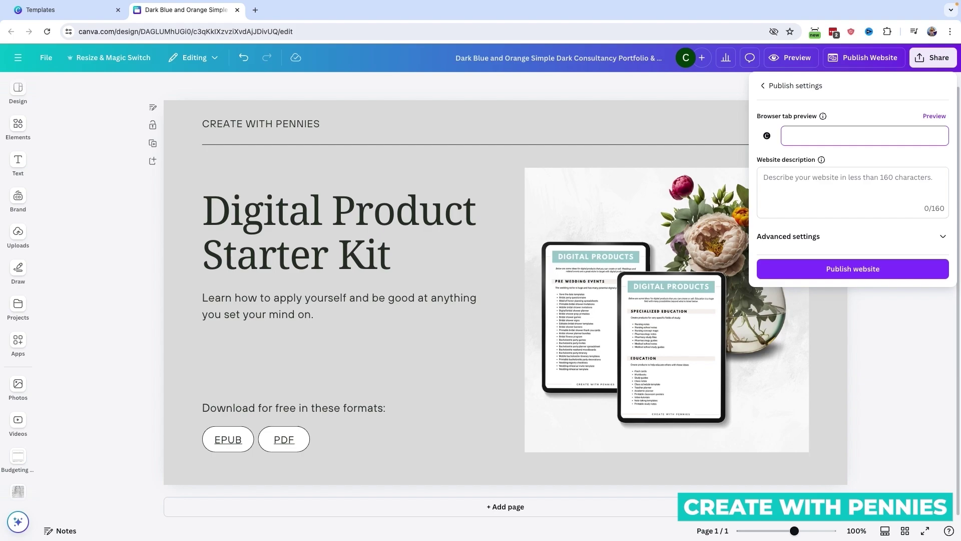
pyautogui.write('Create With Pennies Digital Product Starter Kit')
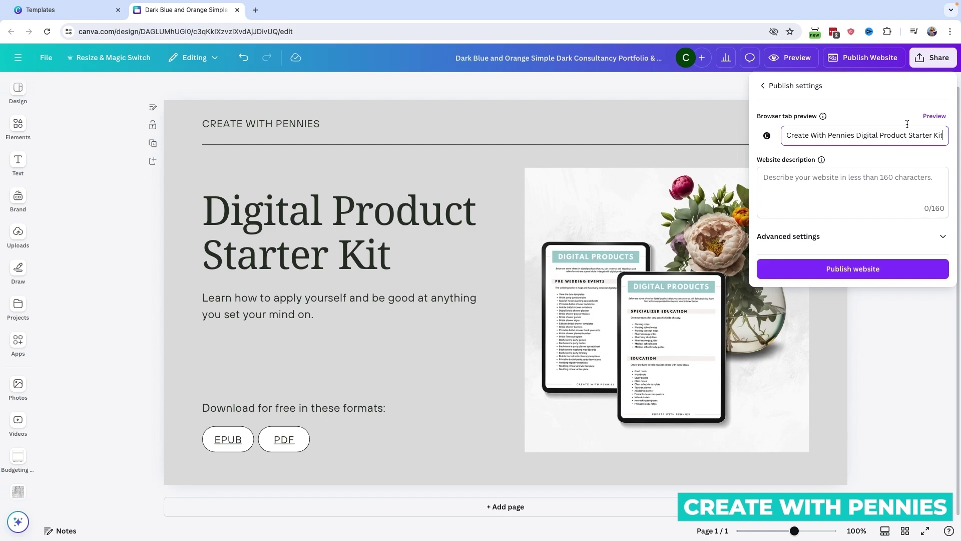
pyautogui.click(943, 115)
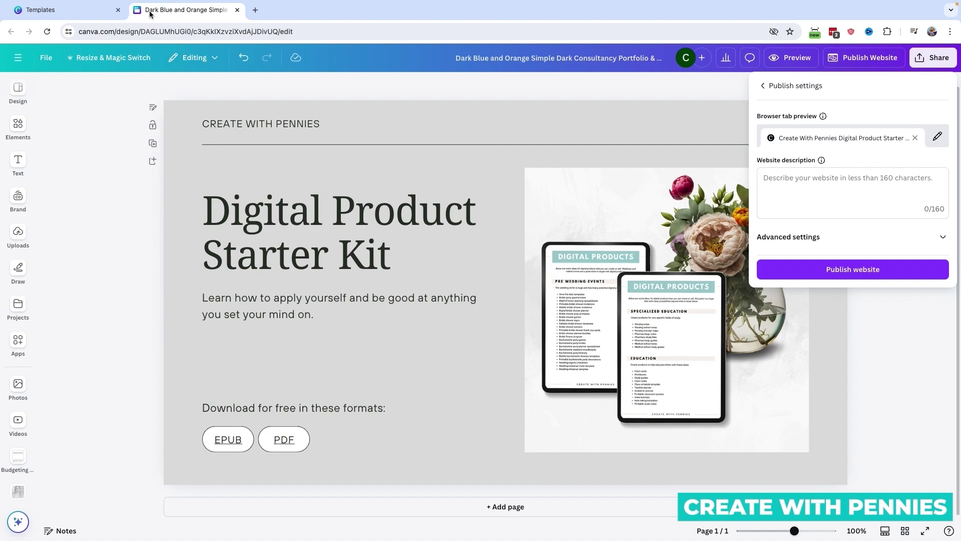
pyautogui.click(835, 184)
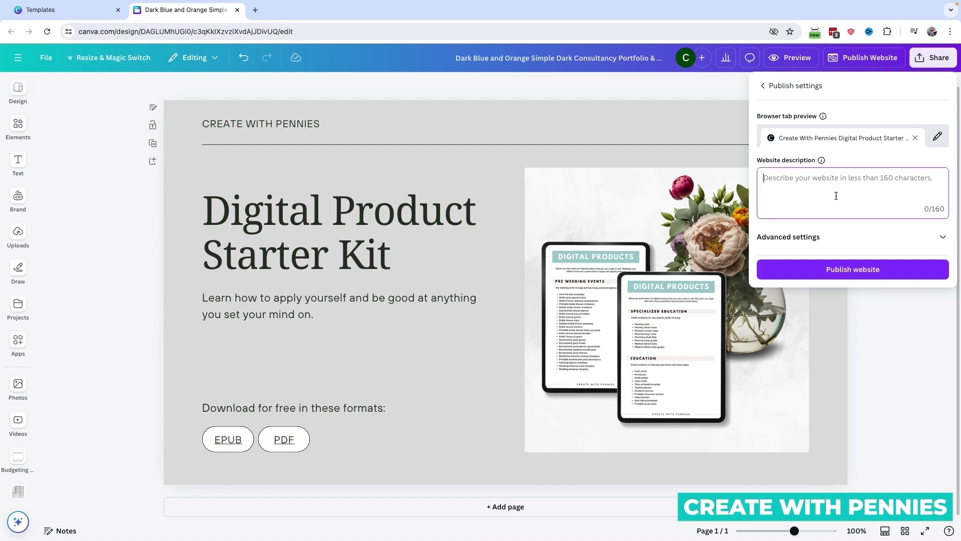
# Type 'Digital product starter kit from Create With Pennies' into the Website description box
pyautogui.write('Digit')
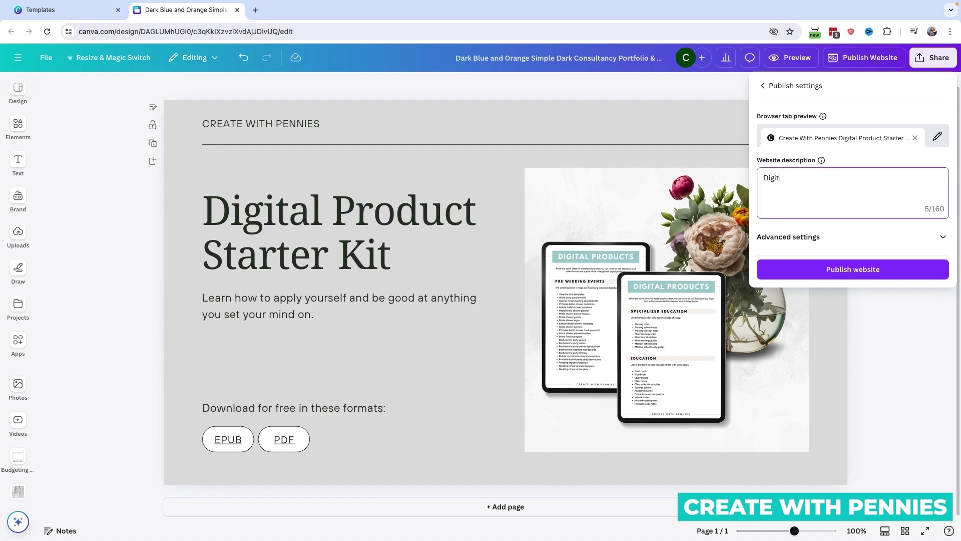
pyautogui.write('al product')
pyautogui.write('starter kit from Create With Pennies')
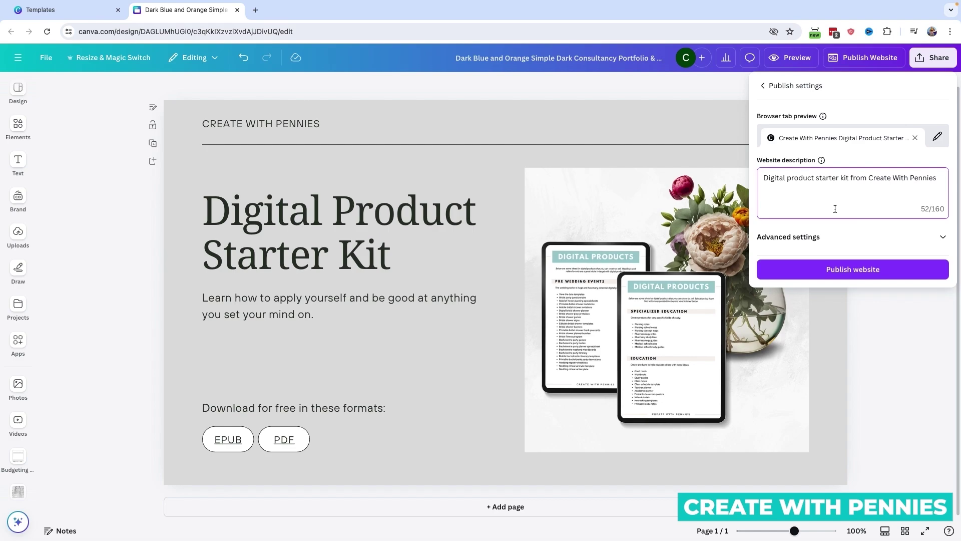
# In Advanced settings, leave search engine visibility on and switch Link preview on
pyautogui.click(850, 238)
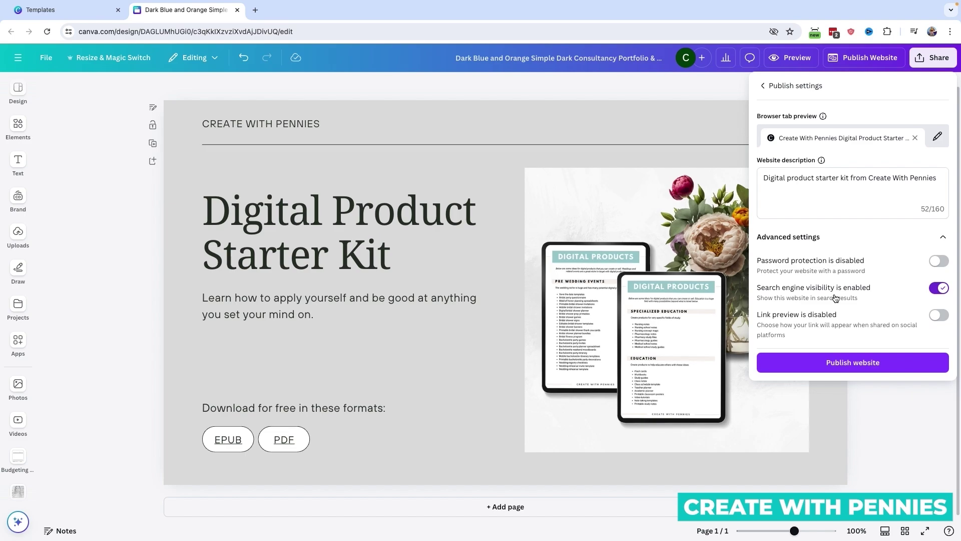
pyautogui.click(938, 288)
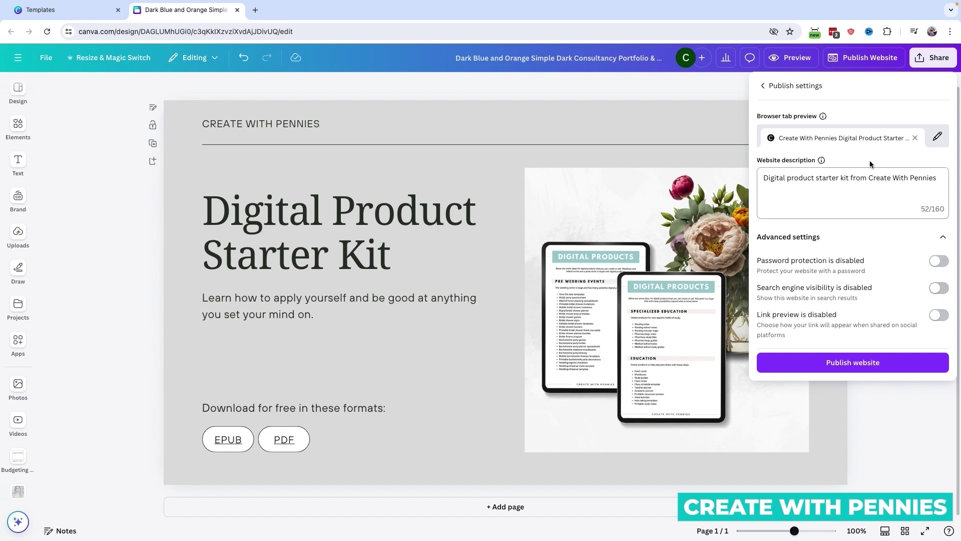
pyautogui.click(939, 289)
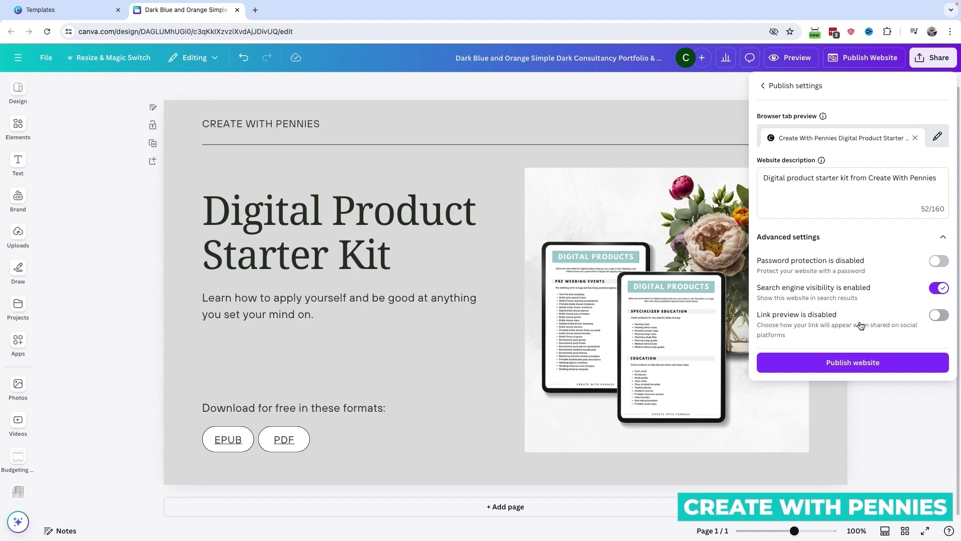
pyautogui.click(939, 316)
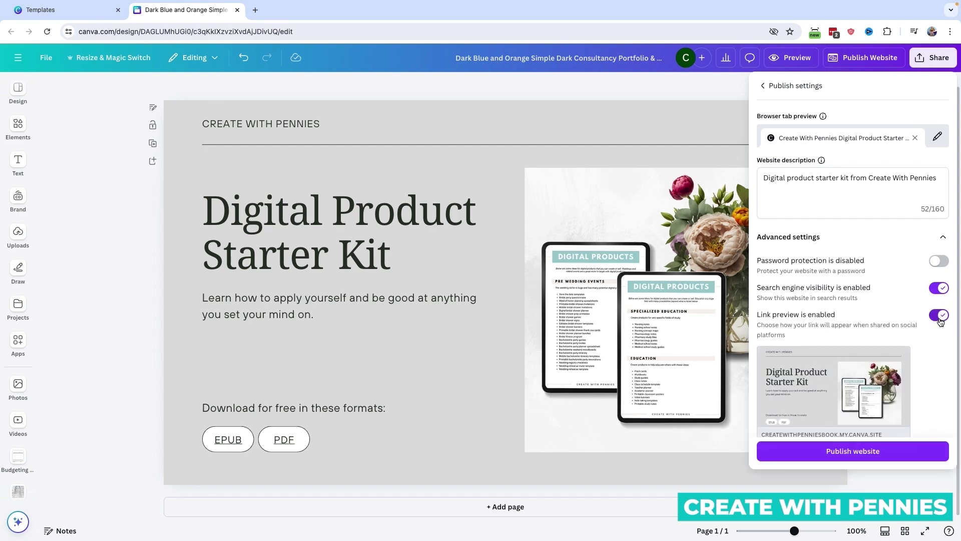
pyautogui.click(940, 317)
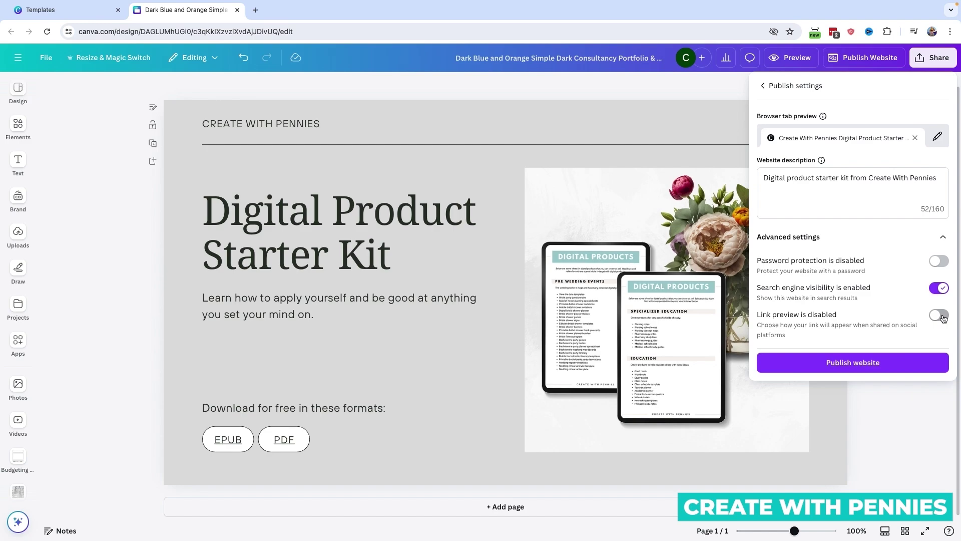
pyautogui.click(939, 315)
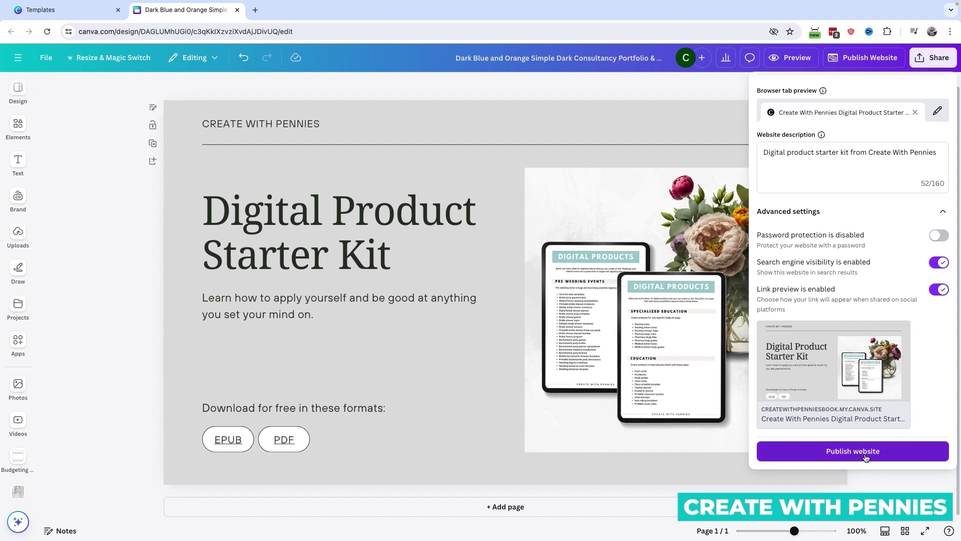
# Publish the website, copy the live createwithpenniesbook.my.canva.site URL, and view it in a new tab
pyautogui.hotkey('ctrl', '0')
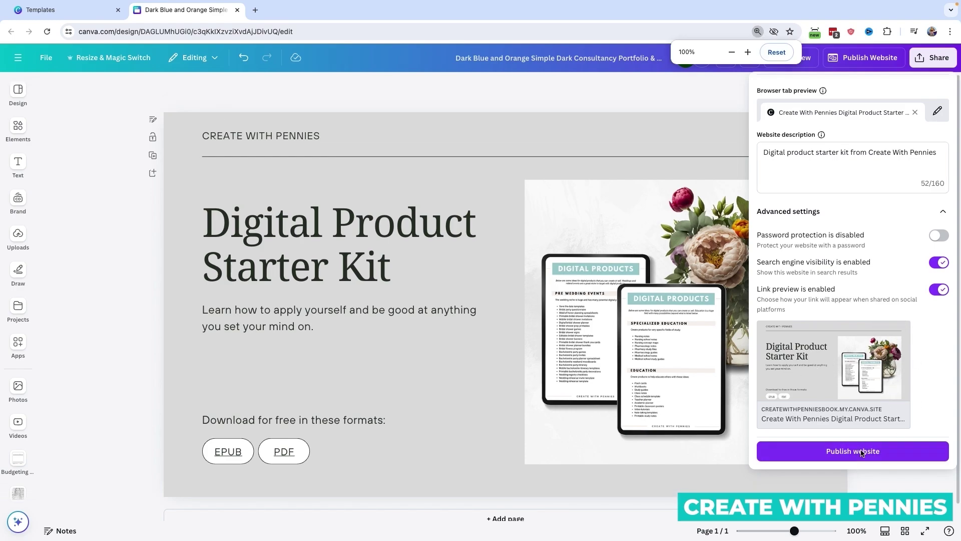
pyautogui.click(797, 455)
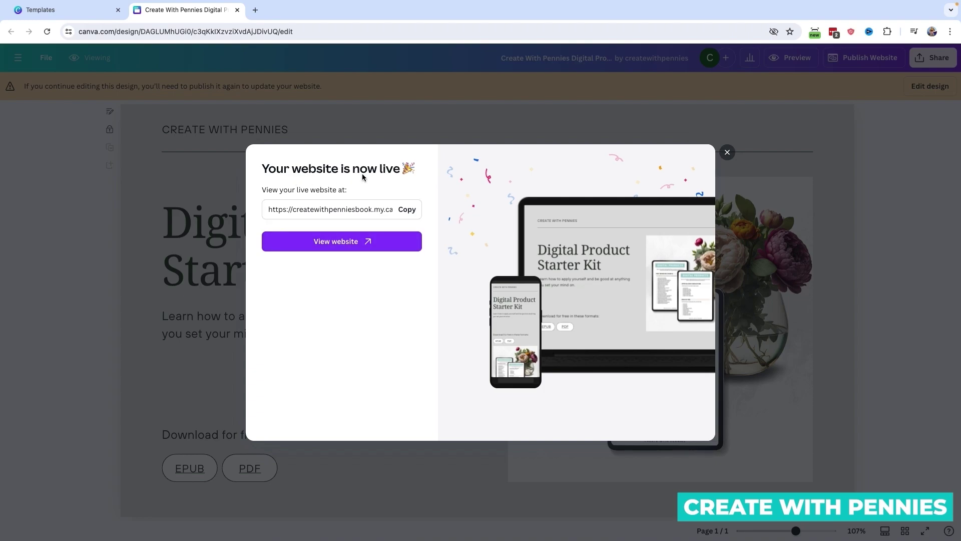
pyautogui.click(405, 210)
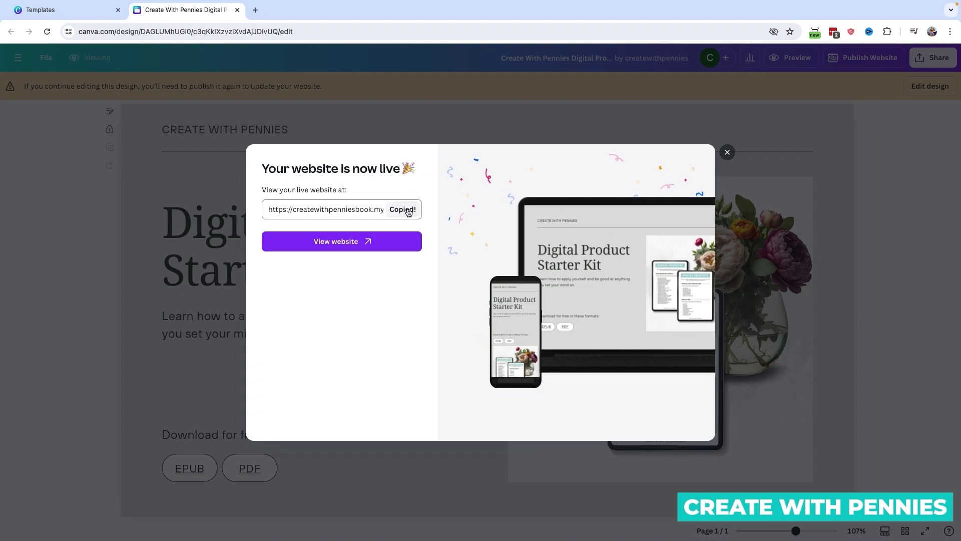
pyautogui.click(327, 242)
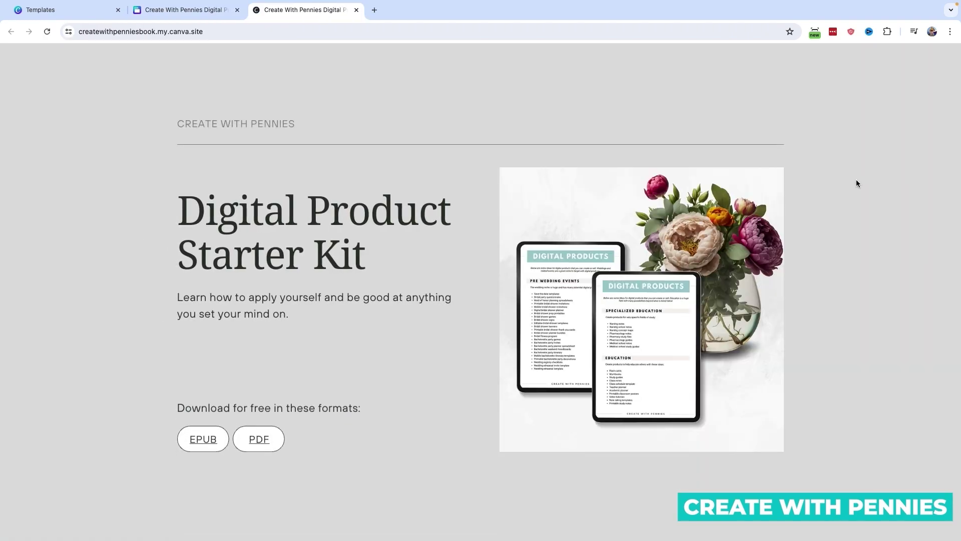
# Test the live site's EPUB and PDF links, closing each tab they open
pyautogui.scroll(-1, 885, 177)
pyautogui.scroll(1, 885, 176)
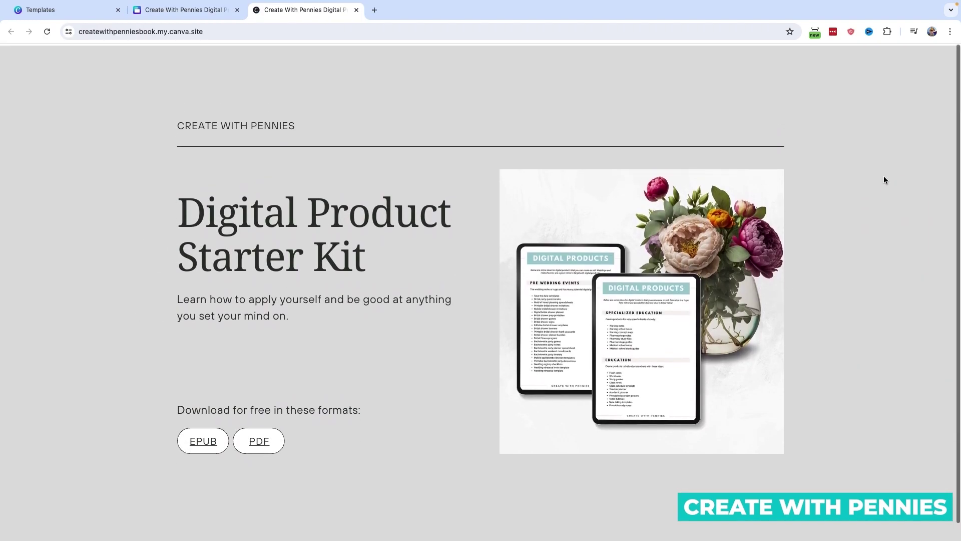
pyautogui.scroll(-1, 303, 338)
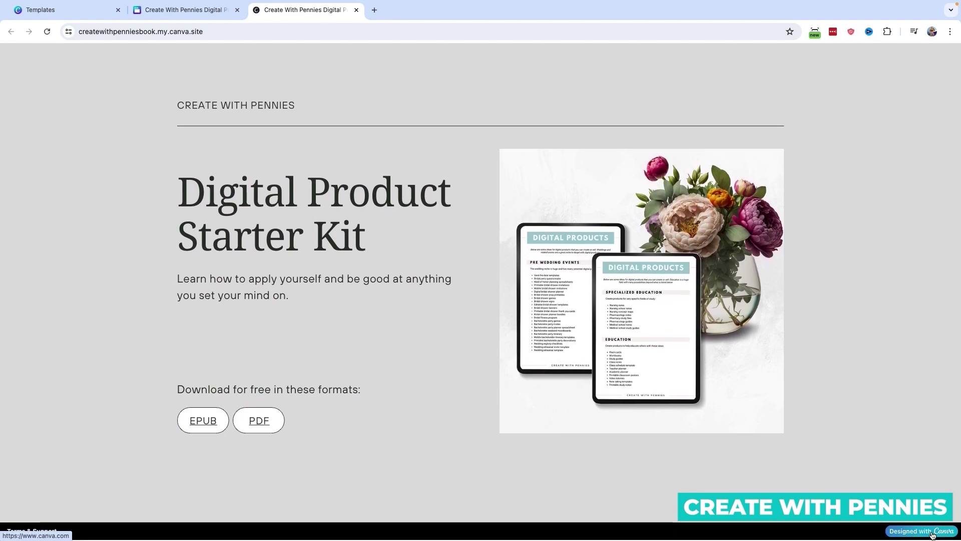
pyautogui.scroll(1, 921, 444)
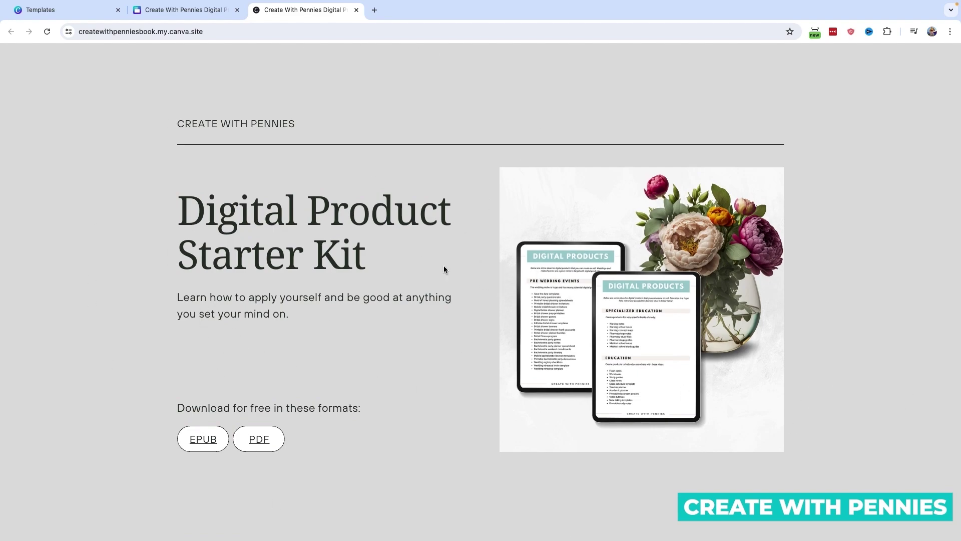
pyautogui.scroll(-1, 444, 270)
pyautogui.scroll(1, 436, 270)
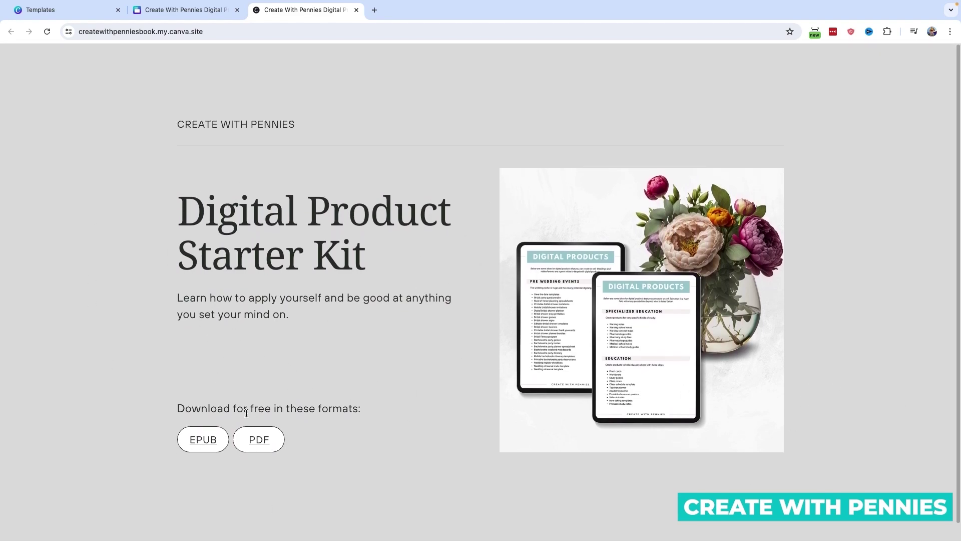
pyautogui.click(198, 442)
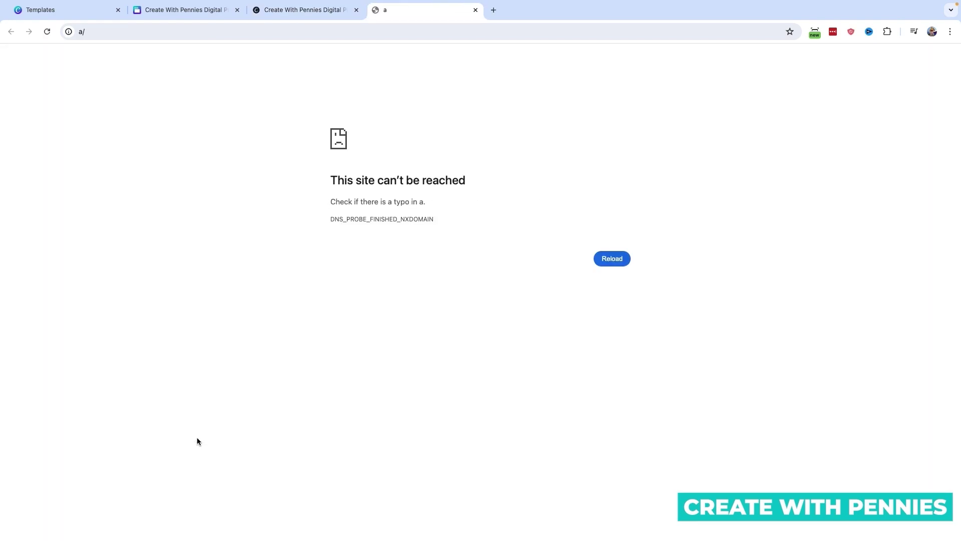
pyautogui.click(476, 11)
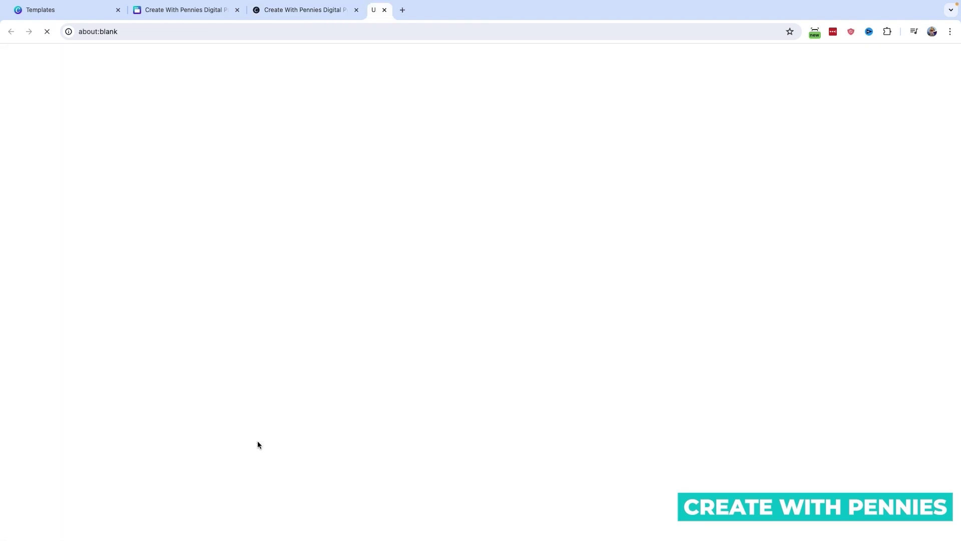
pyautogui.click(257, 442)
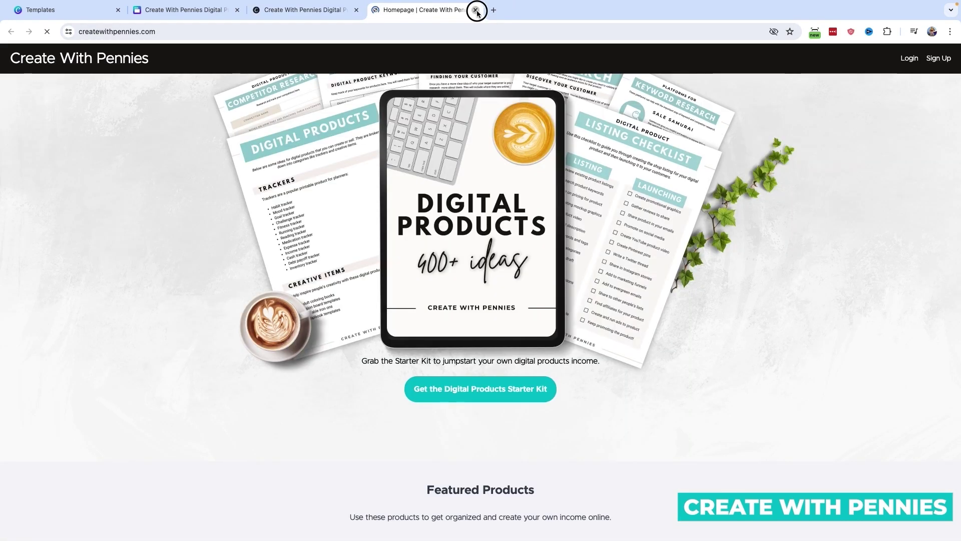
pyautogui.click(476, 10)
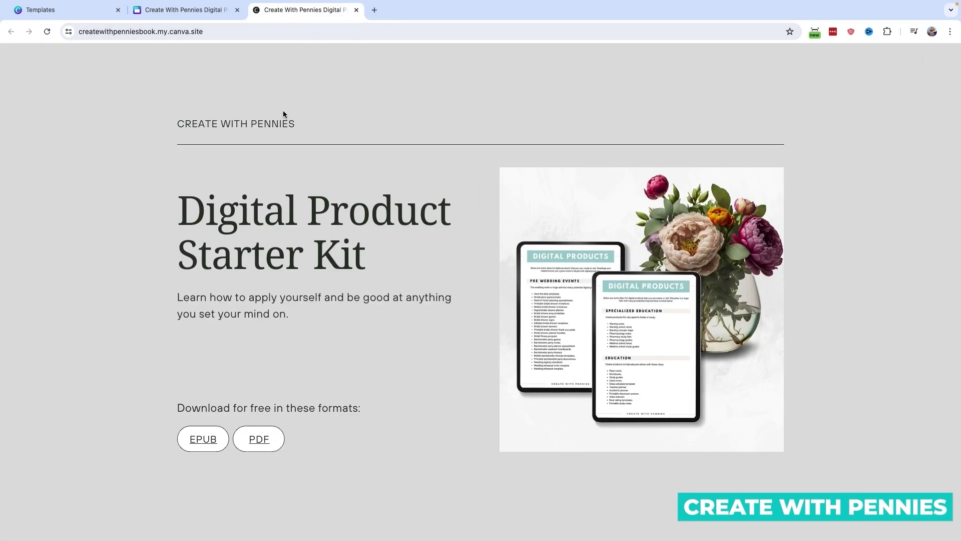
# Return to the Canva editor, dismiss the website-is-live message, and resume editing the design
pyautogui.click(205, 11)
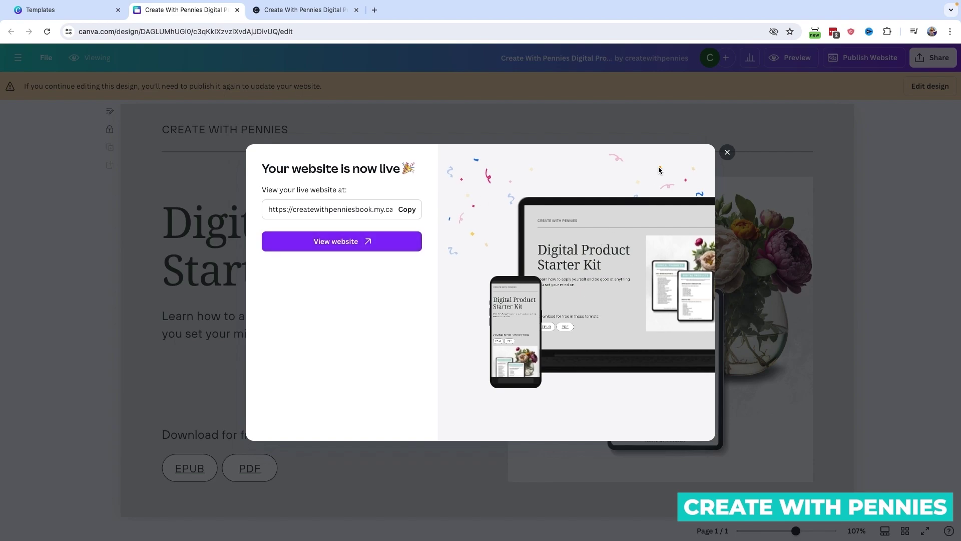
pyautogui.click(731, 155)
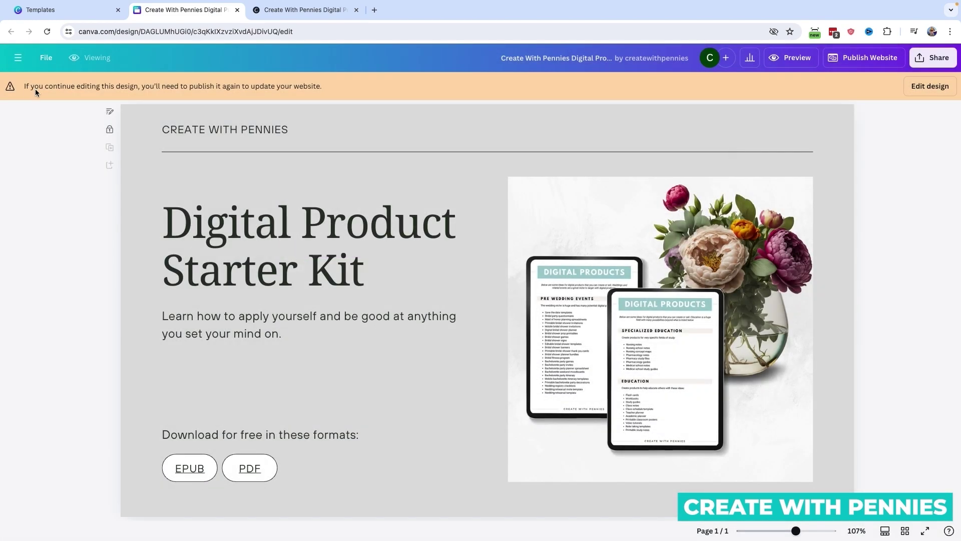
pyautogui.click(926, 86)
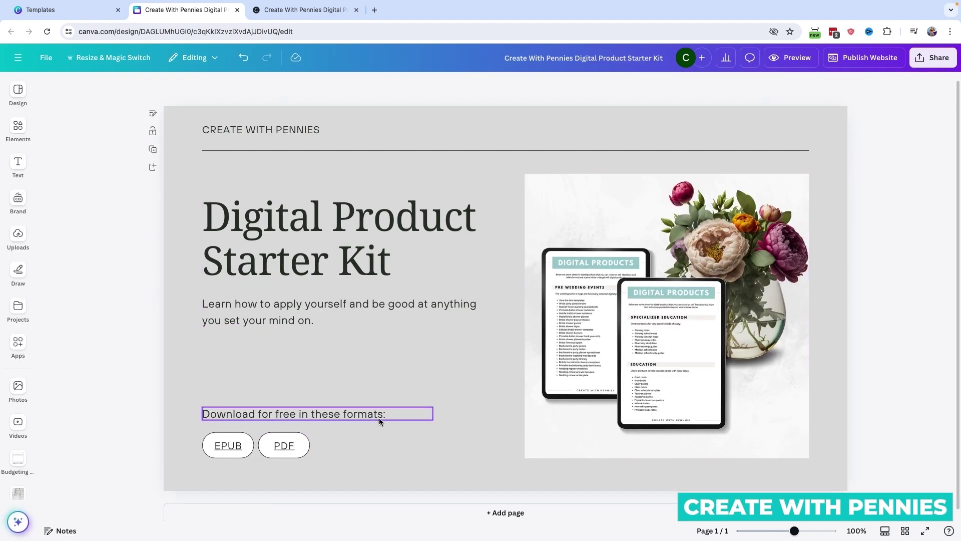
pyautogui.click(221, 444)
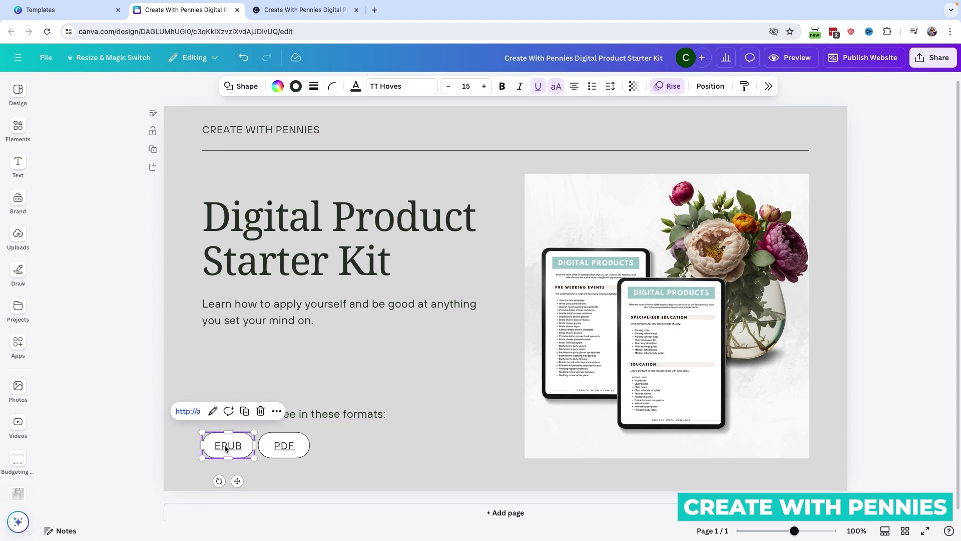
pyautogui.click(277, 412)
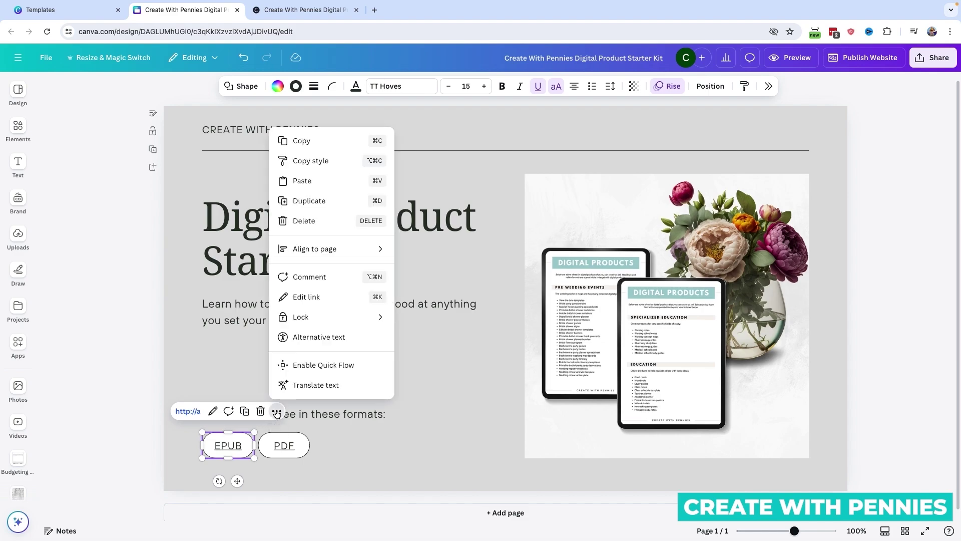
pyautogui.click(323, 297)
pyautogui.write('m')
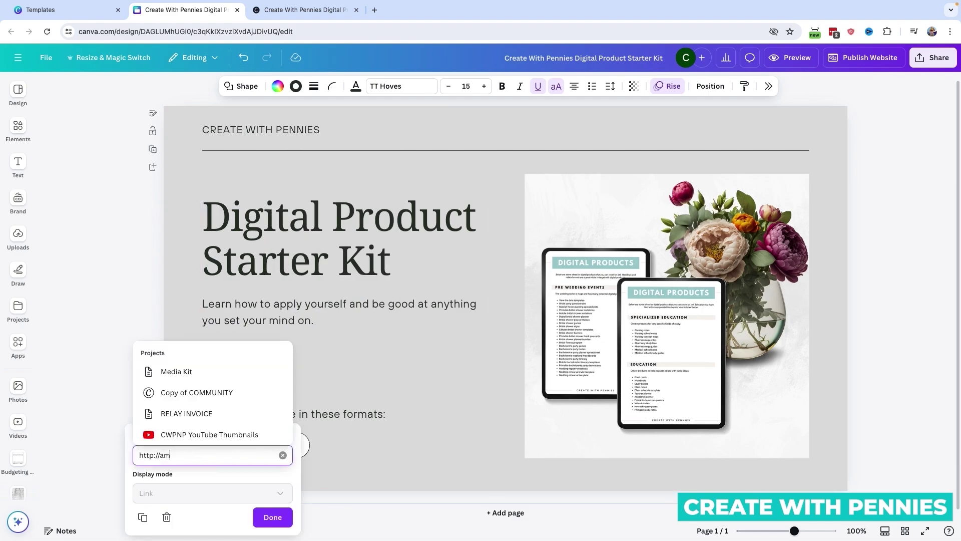
pyautogui.write('azon.com')
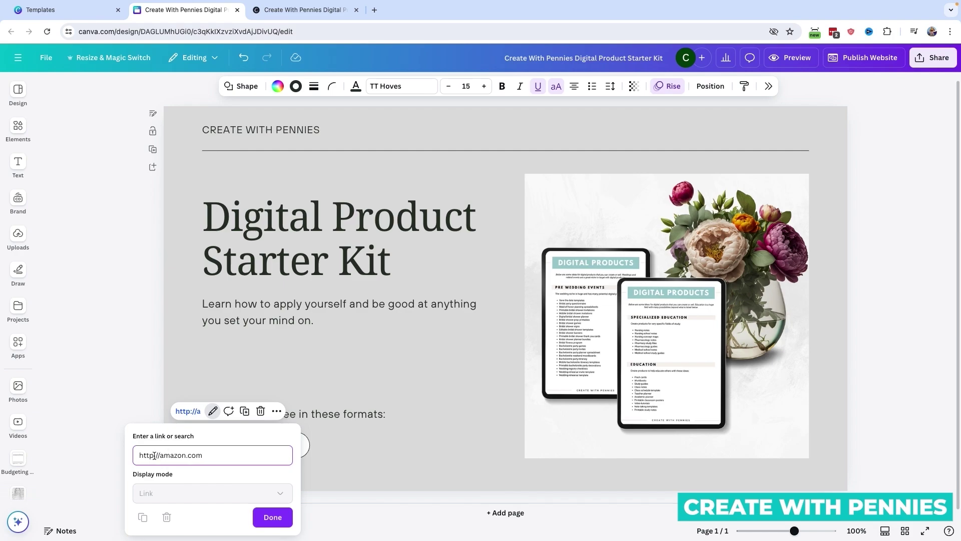
pyautogui.click(273, 517)
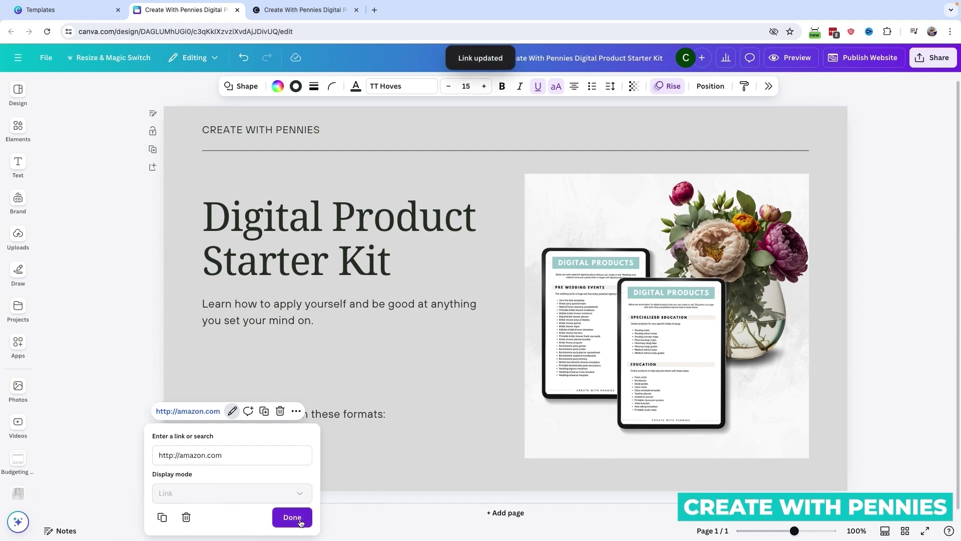
pyautogui.click(292, 517)
pyautogui.click(849, 281)
# Test the EPUB link in the desktop preview, then bring up the publishing options
pyautogui.click(795, 57)
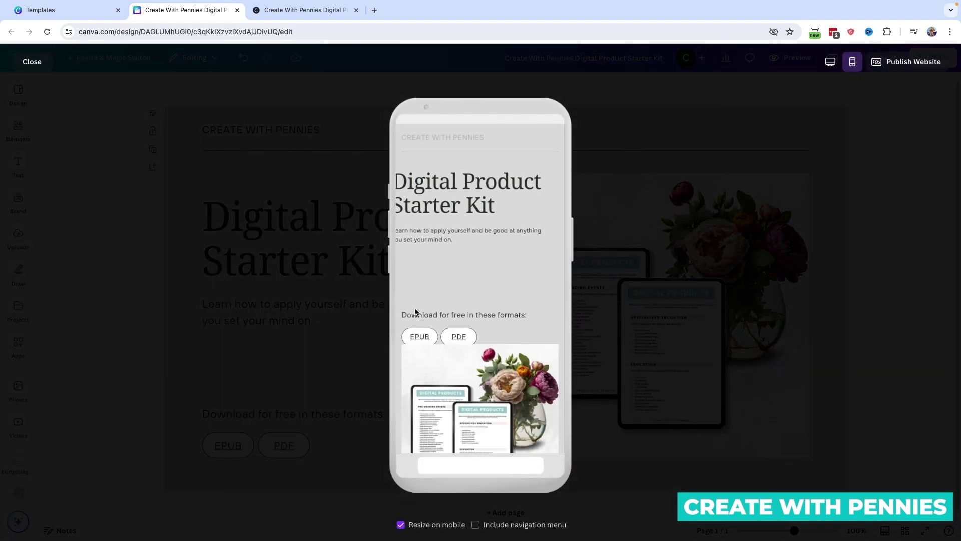
pyautogui.click(830, 61)
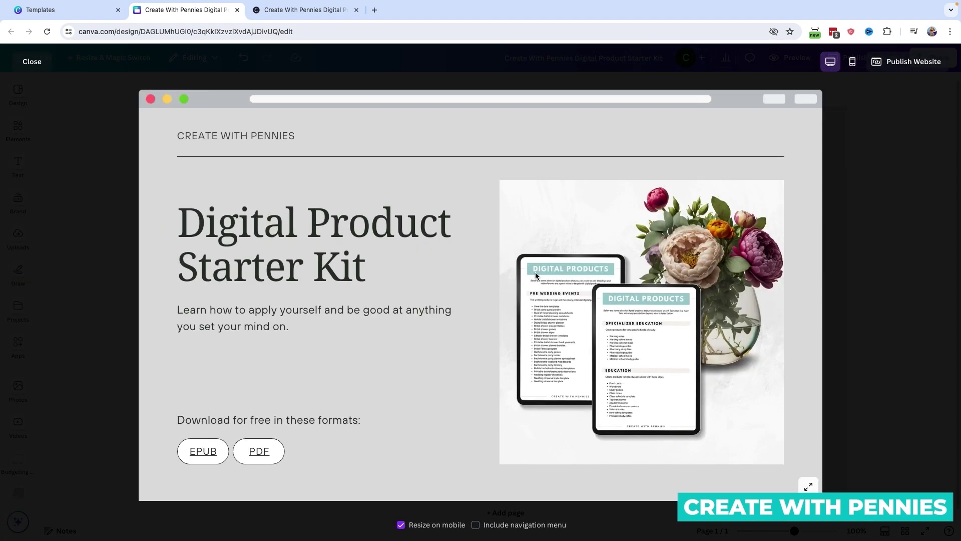
pyautogui.click(198, 451)
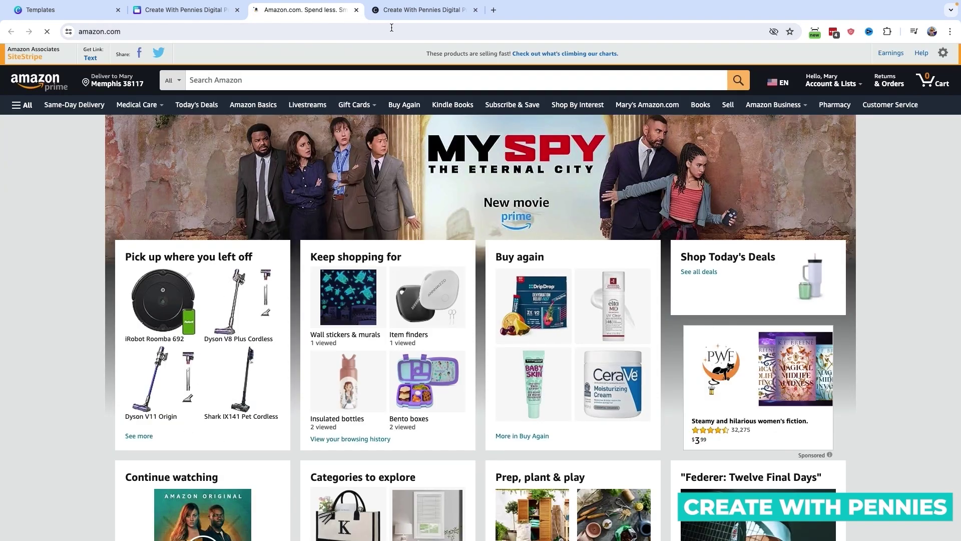
pyautogui.click(356, 9)
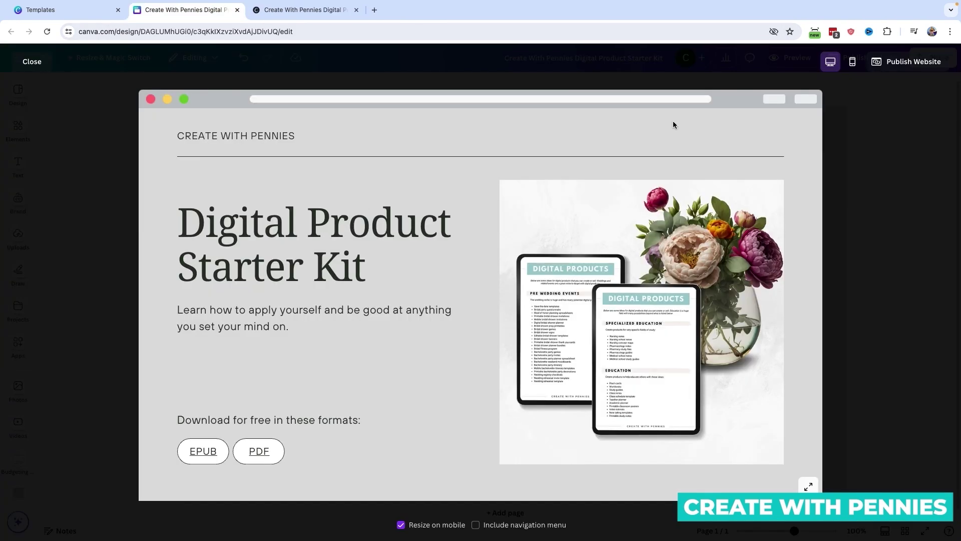
pyautogui.click(911, 62)
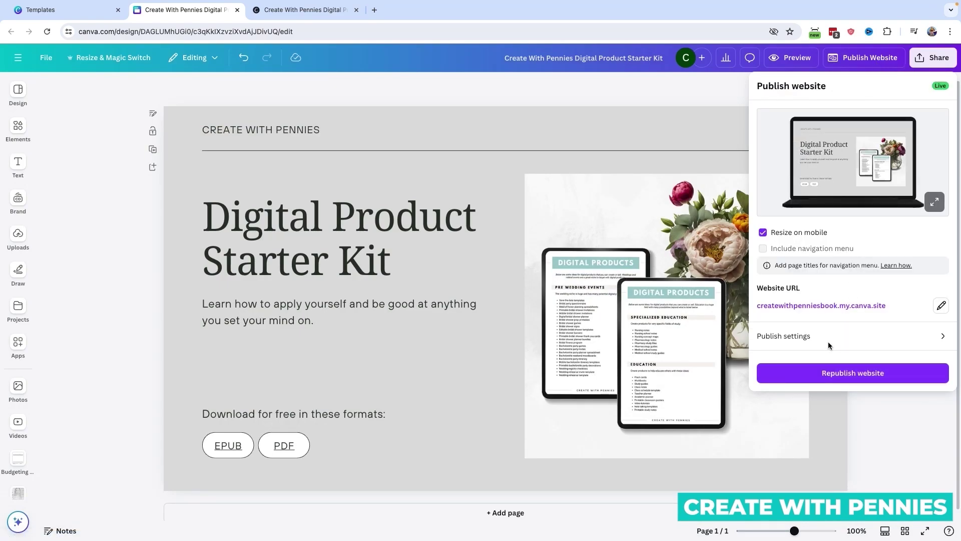
# Republish the website and test the live EPUB button, which now opens Amazon
pyautogui.click(829, 373)
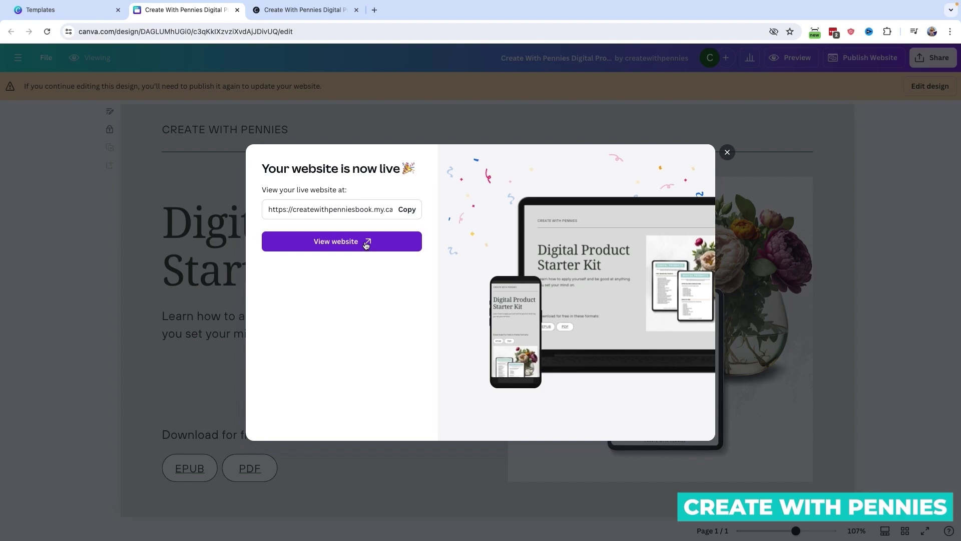
pyautogui.click(366, 245)
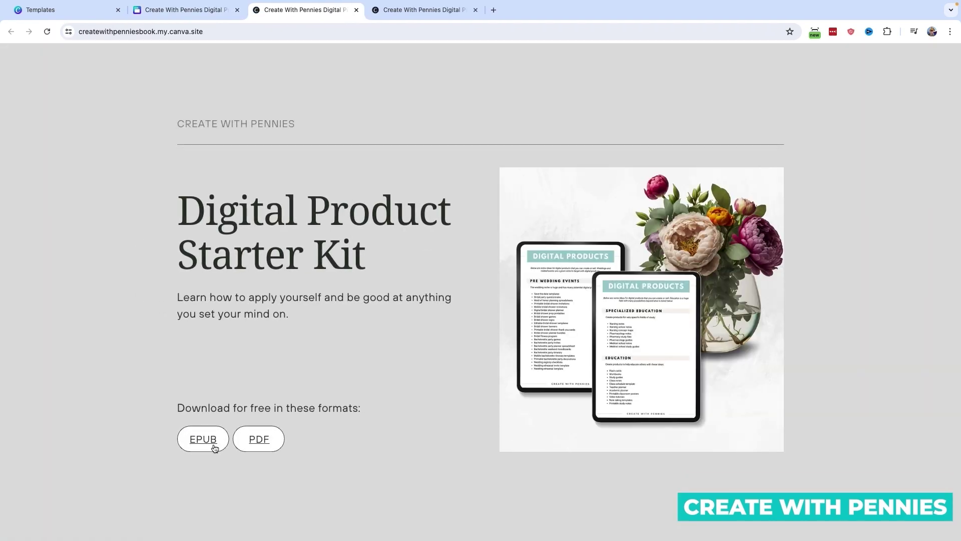
pyautogui.click(211, 443)
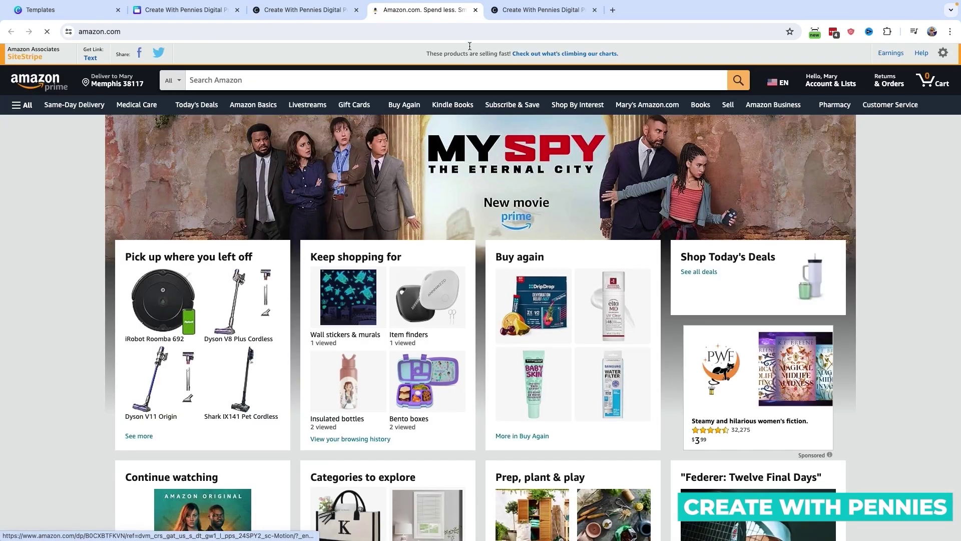
# Return to the live page and confirm the PDF button opens the Create With Pennies homepage
pyautogui.click(475, 10)
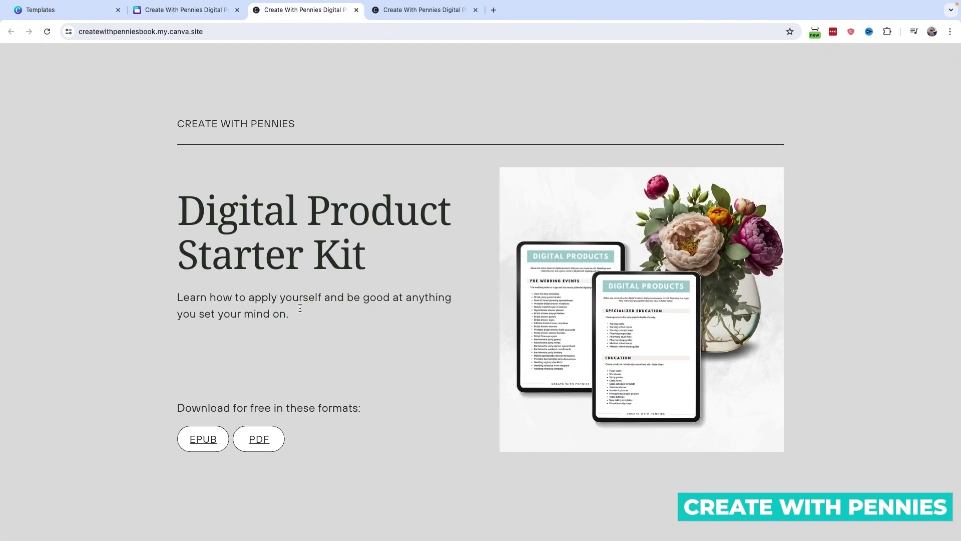
pyautogui.click(255, 445)
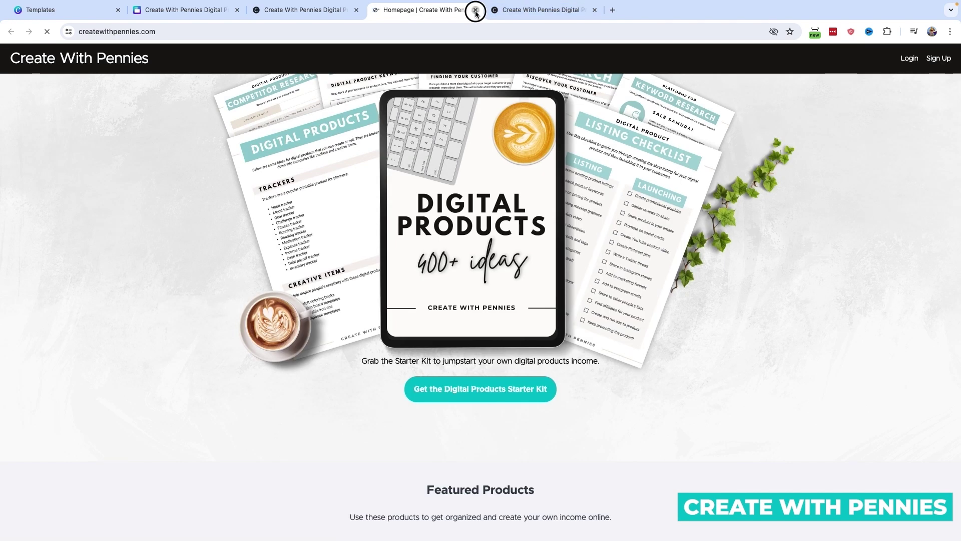
pyautogui.click(476, 11)
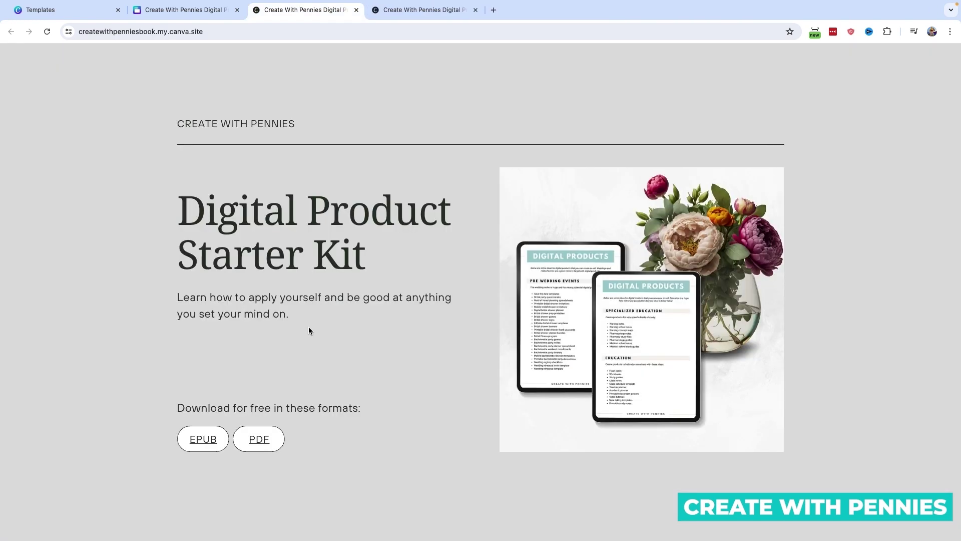